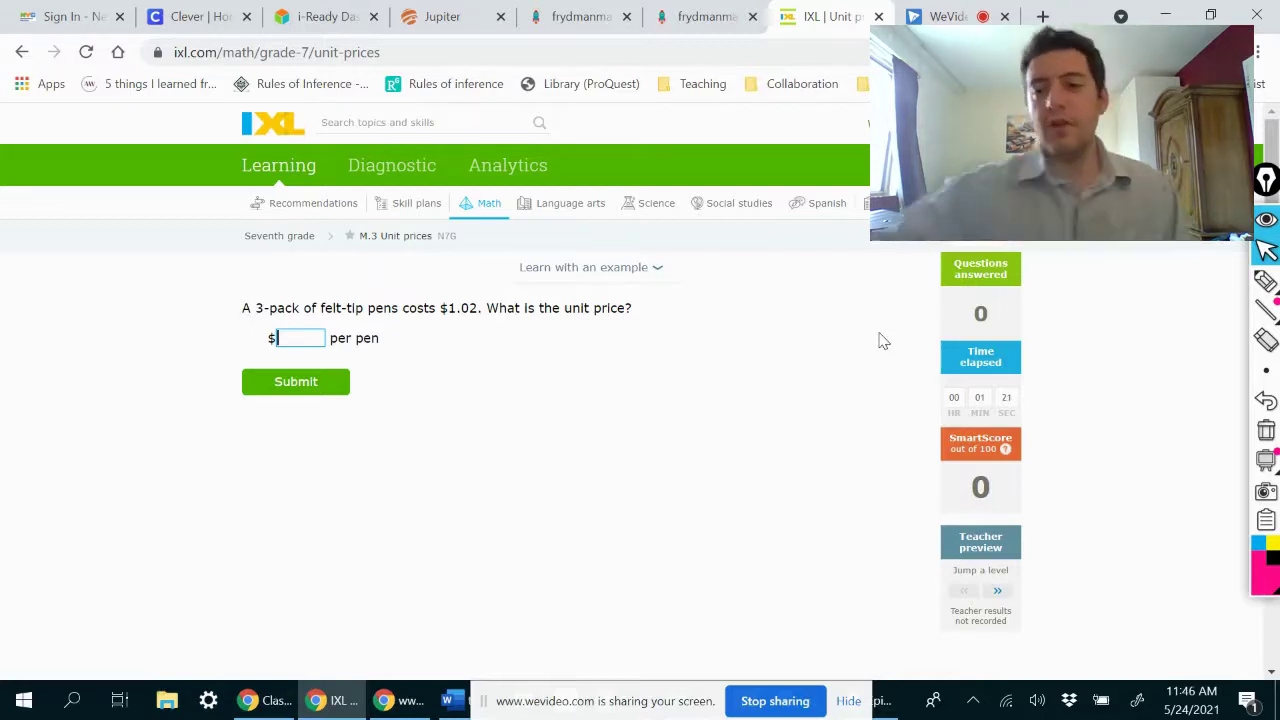
# - Handwrite "price per pen" below the felt-tip pen question, with an arrow from "price" down to "$1.02"
pyautogui.click(1265, 282)
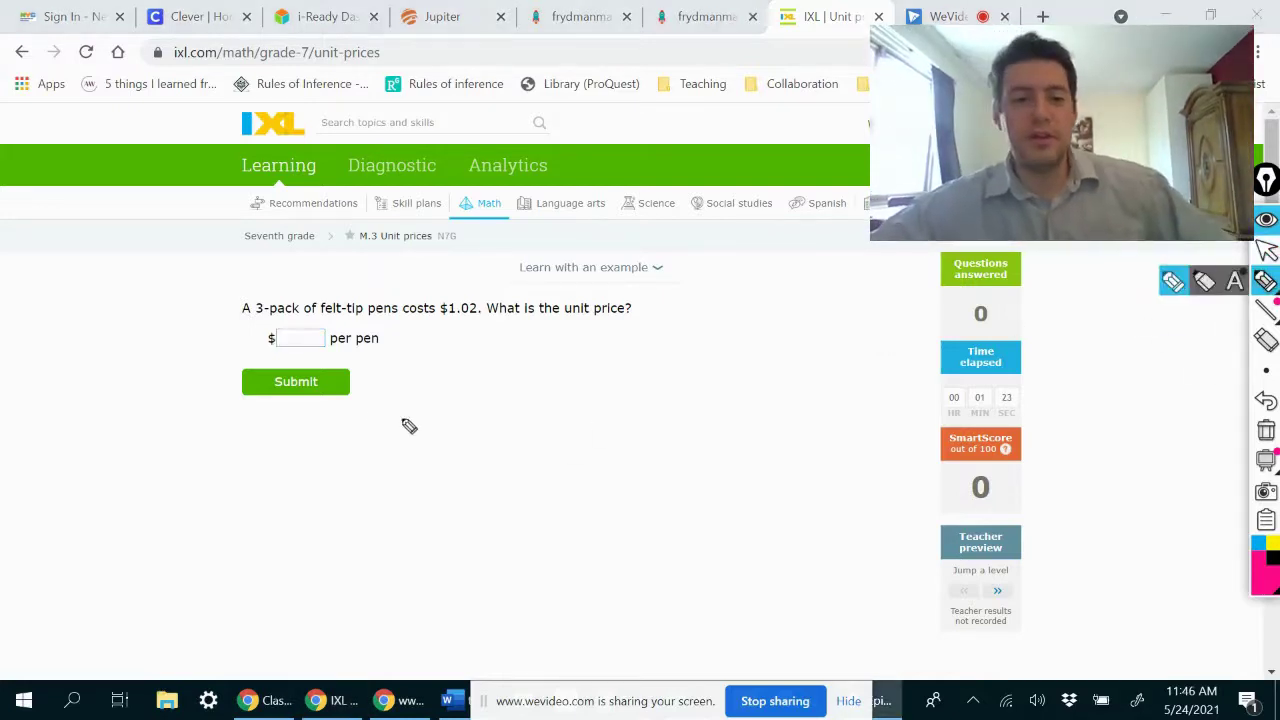
pyautogui.moveTo(443, 378)
pyautogui.mouseDown()
pyautogui.moveTo(449, 423)
pyautogui.moveTo(490, 366)
pyautogui.moveTo(524, 391)
pyautogui.moveTo(677, 374)
pyautogui.moveTo(720, 388)
pyautogui.mouseUp()
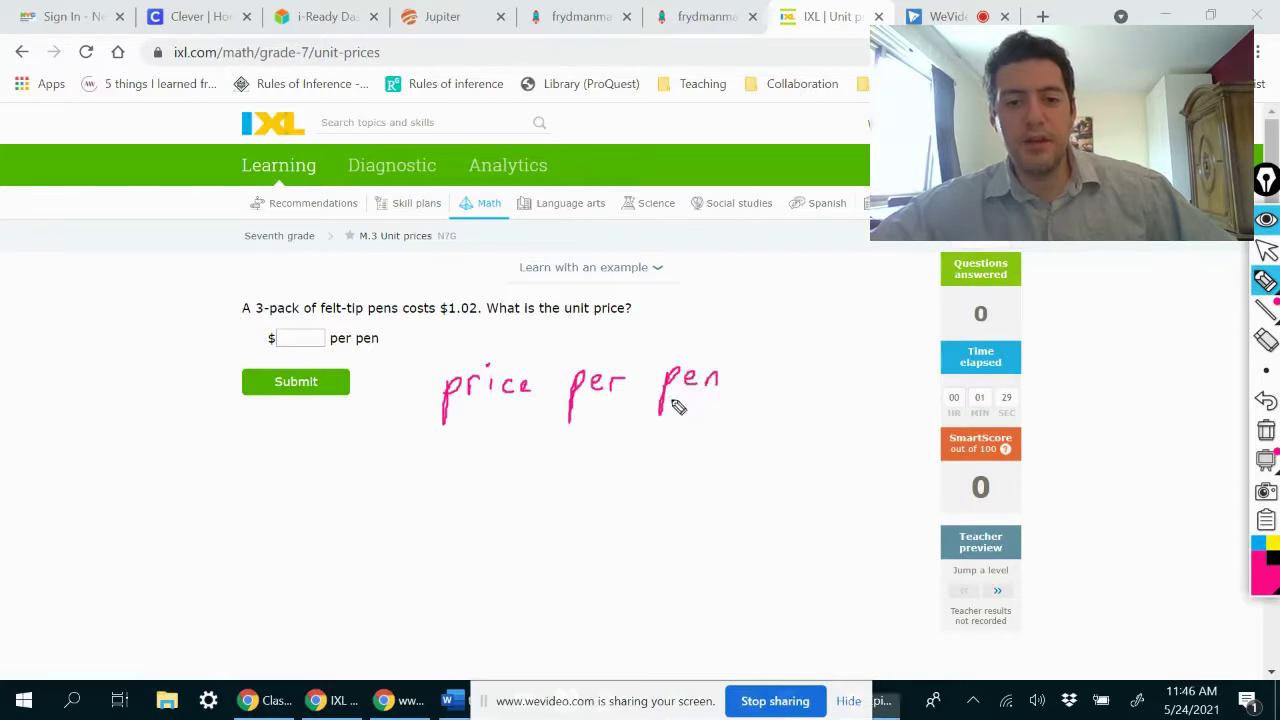
pyautogui.moveTo(484, 420); pyautogui.dragTo(491, 430)
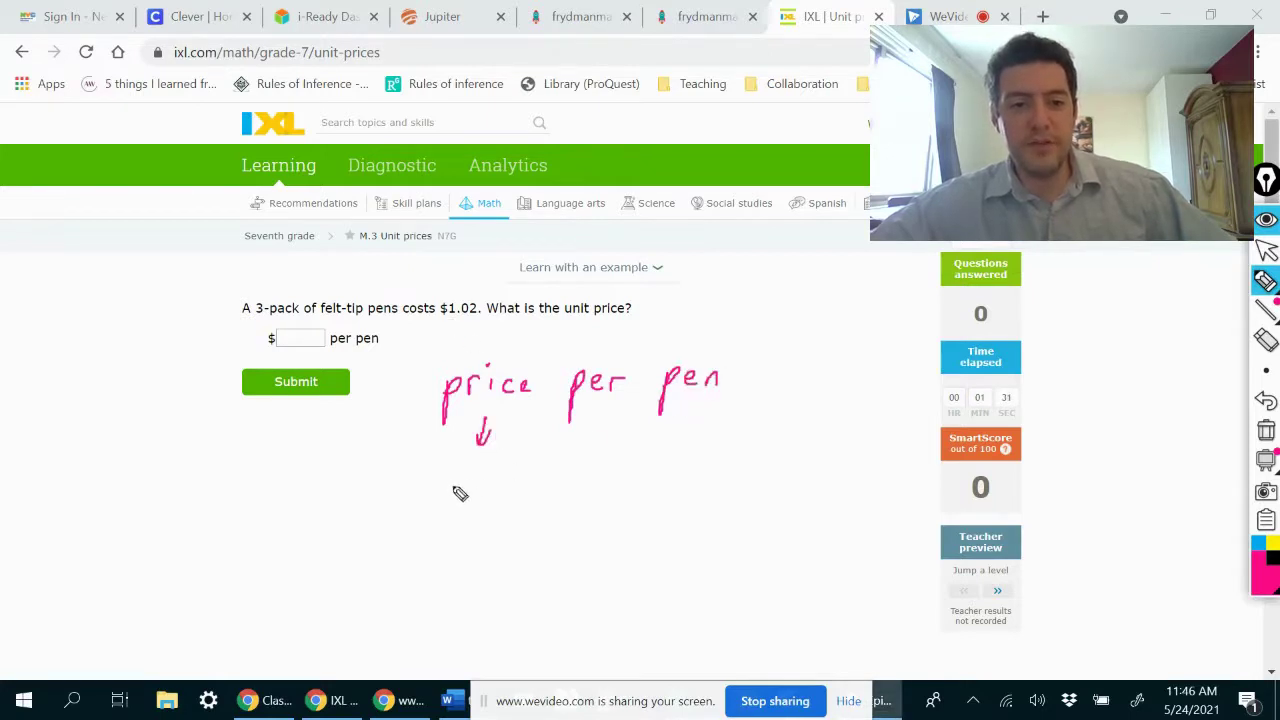
pyautogui.moveTo(453, 475); pyautogui.dragTo(460, 498)
pyautogui.moveTo(484, 478); pyautogui.dragTo(516, 491)
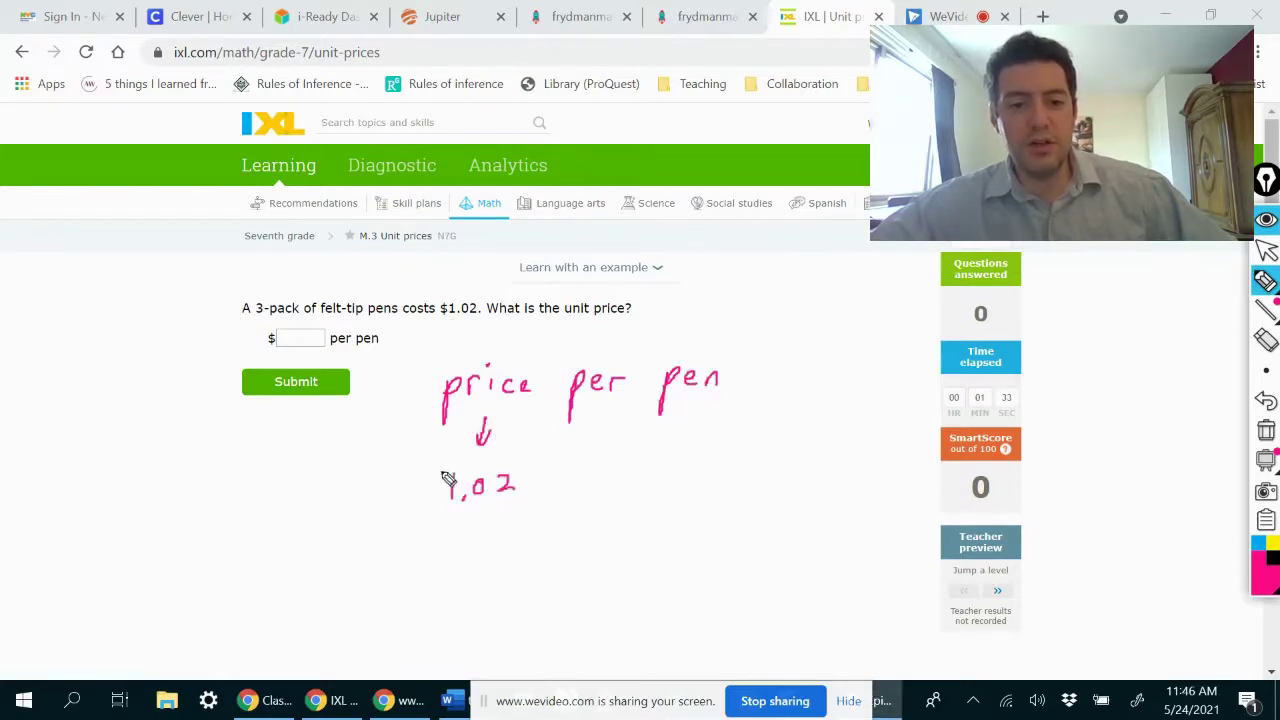
pyautogui.moveTo(438, 467)
pyautogui.mouseDown()
pyautogui.moveTo(424, 487)
pyautogui.moveTo(433, 496)
pyautogui.mouseUp()
# - Complete the handwritten calculation with a division sign, an arrow from "pen" to 3, and an equals sign
pyautogui.moveTo(586, 462)
pyautogui.mouseDown()
pyautogui.moveTo(602, 478)
pyautogui.moveTo(588, 489)
pyautogui.mouseUp()
pyautogui.moveTo(689, 406); pyautogui.dragTo(685, 442)
pyautogui.moveTo(677, 429); pyautogui.dragTo(692, 428)
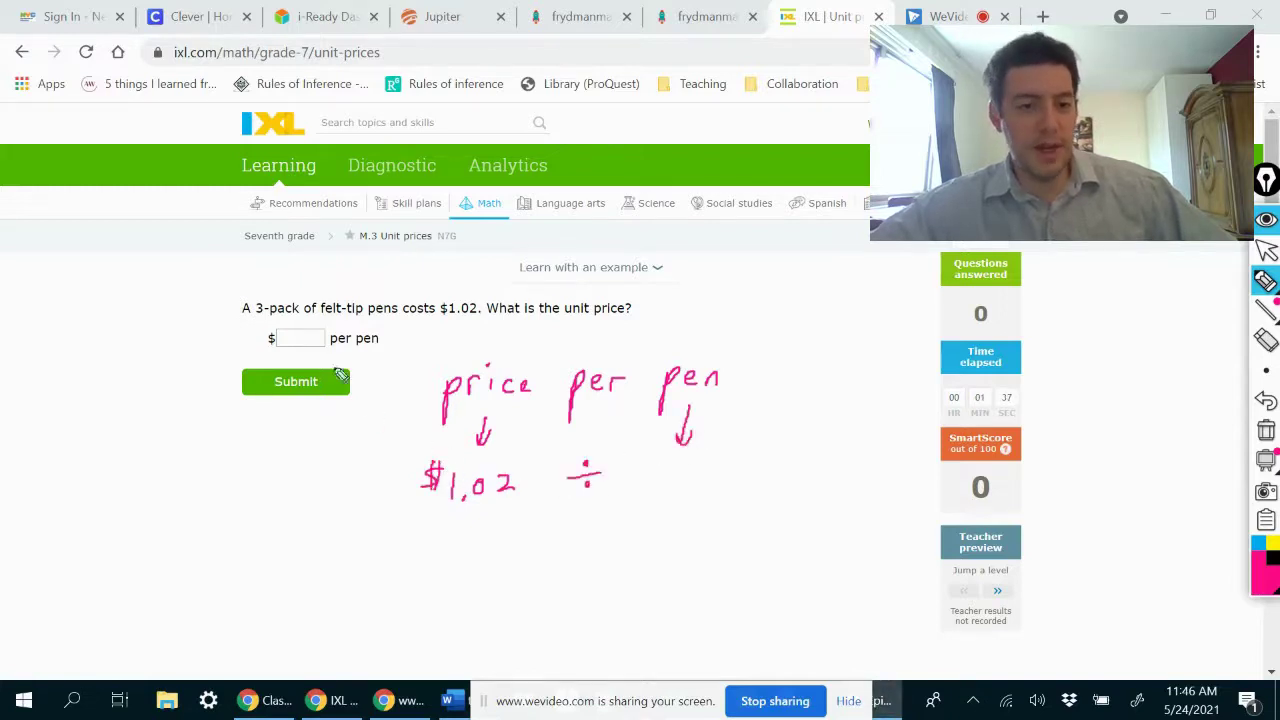
pyautogui.moveTo(673, 471)
pyautogui.mouseDown()
pyautogui.moveTo(678, 494)
pyautogui.moveTo(750, 470)
pyautogui.moveTo(750, 484)
pyautogui.mouseUp()
pyautogui.click(1266, 250)
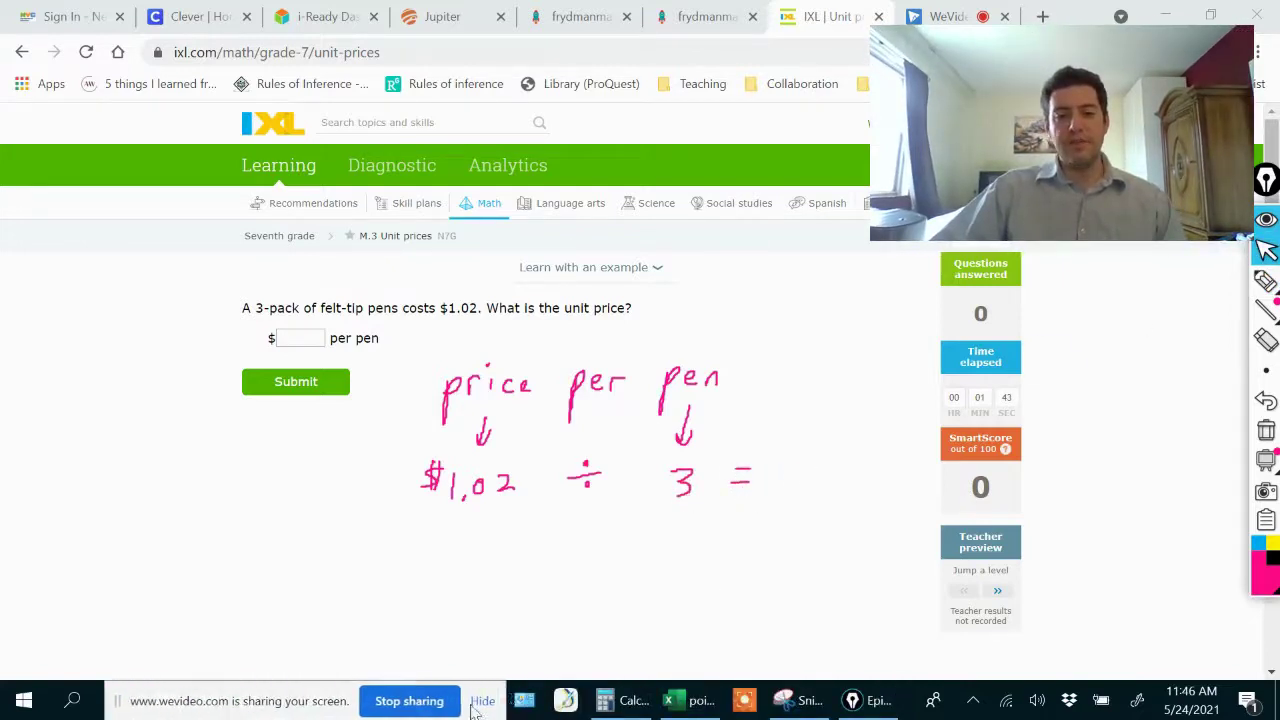
# - Calculate 1.02 ÷ 3 in Calculator and move its window clear of the pen question's answer field
pyautogui.click(622, 705)
pyautogui.click(48, 467)
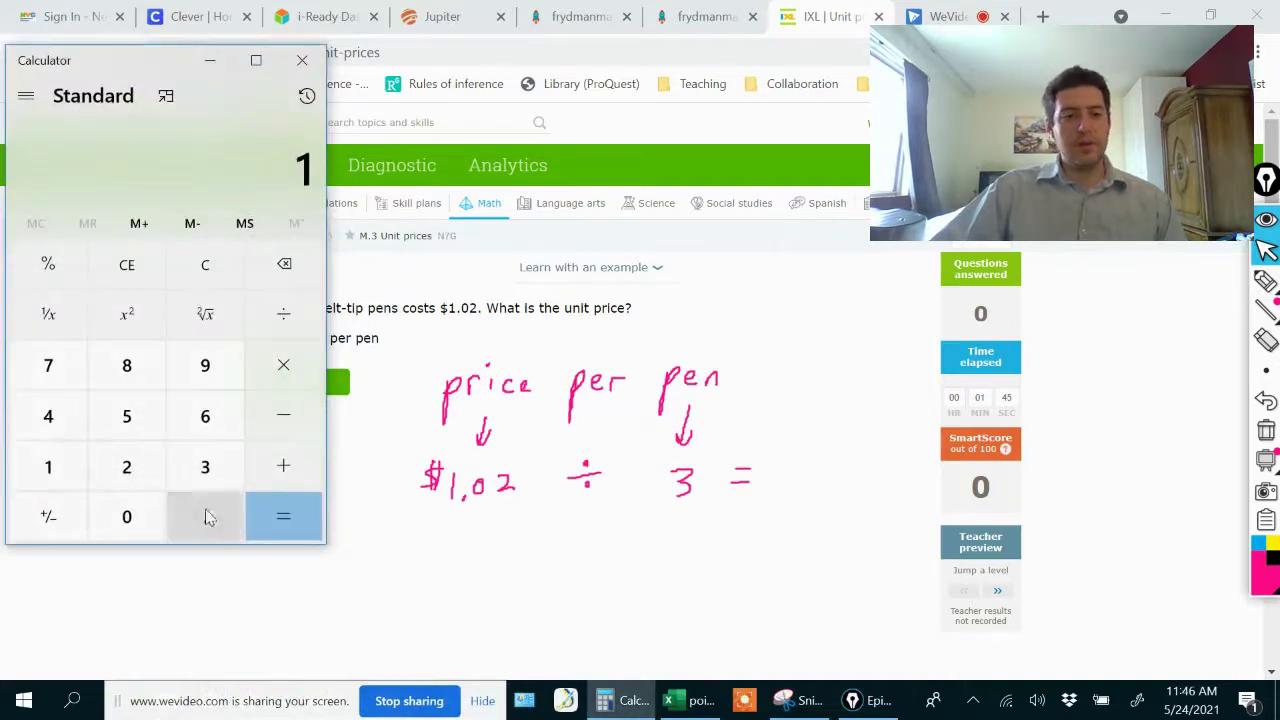
pyautogui.click(205, 516)
pyautogui.click(127, 516)
pyautogui.click(127, 467)
pyautogui.click(283, 314)
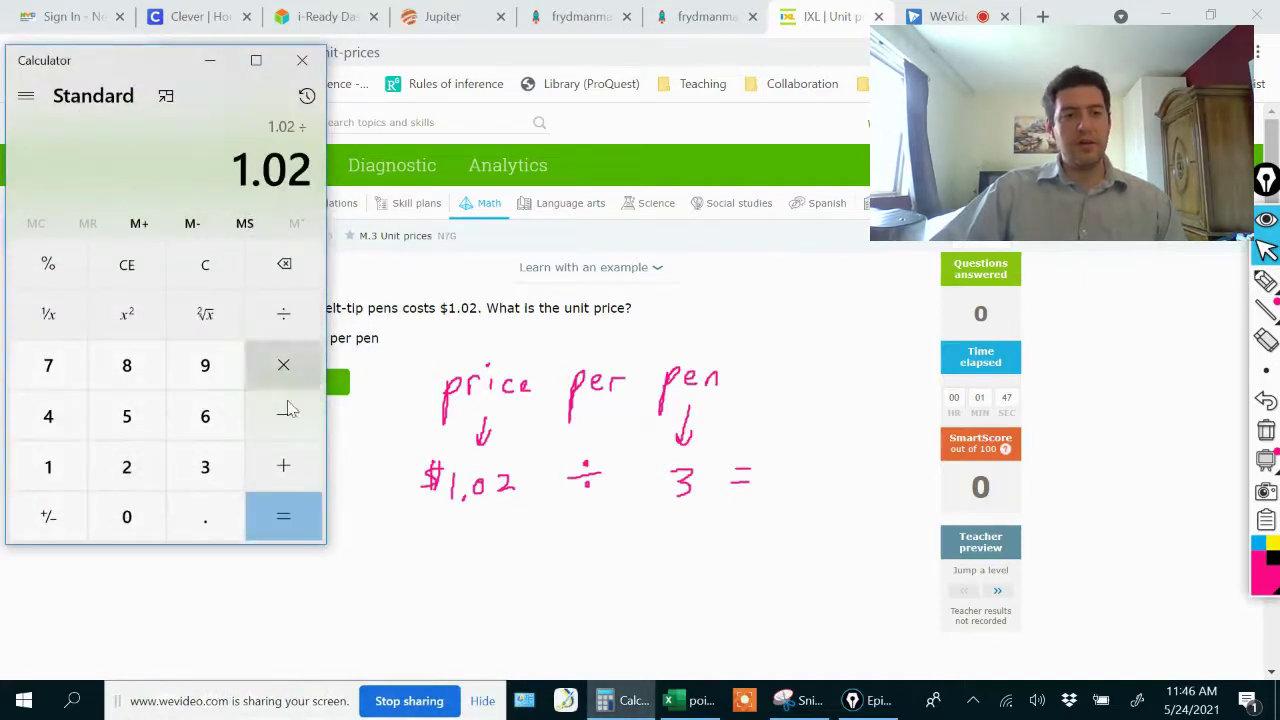
pyautogui.click(205, 467)
pyautogui.click(283, 516)
pyautogui.moveTo(122, 72); pyautogui.dragTo(320, 555)
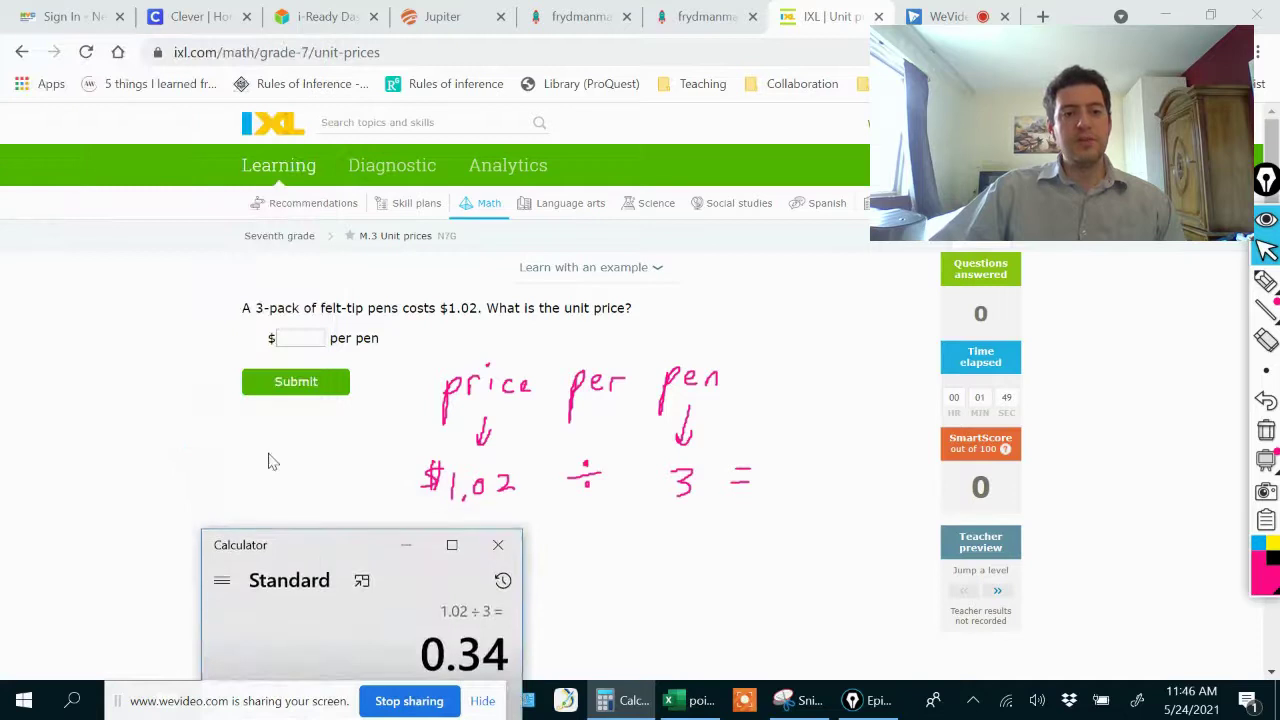
# - Submit 0.34 as the unit price per pen in IXL, leaving Calculator minimized
pyautogui.click(288, 335)
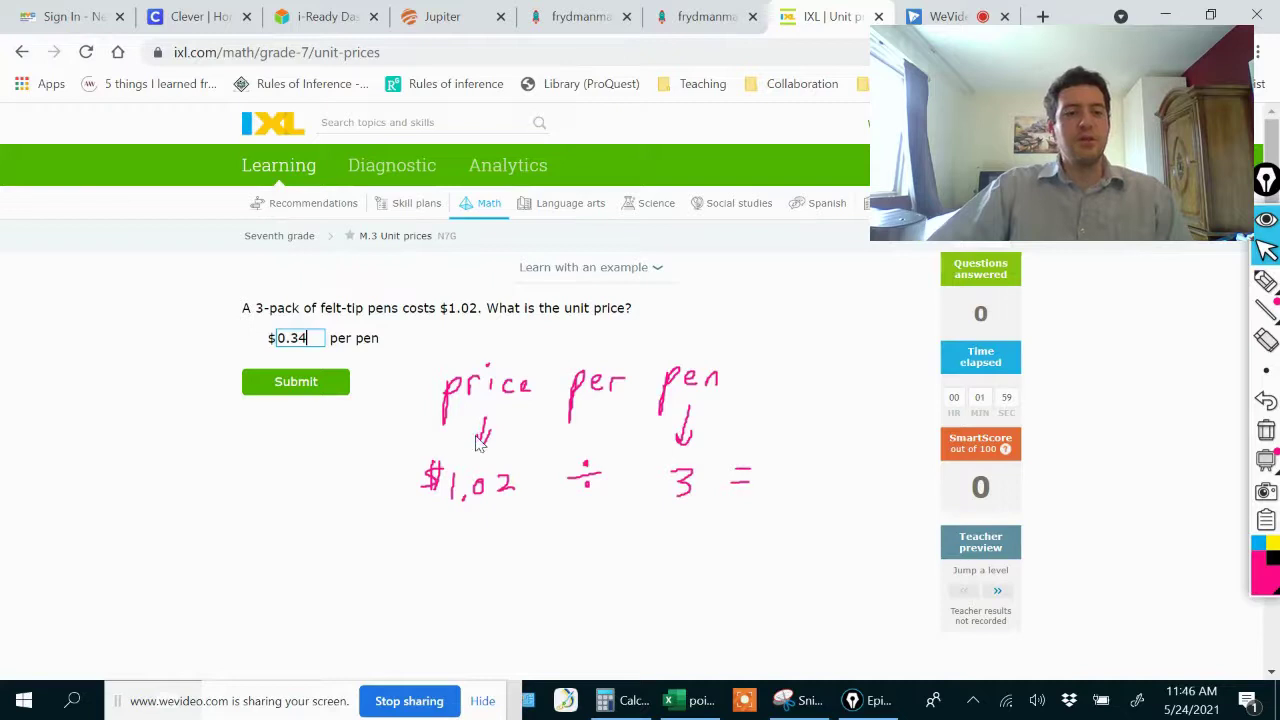
pyautogui.click(330, 386)
pyautogui.click(620, 702)
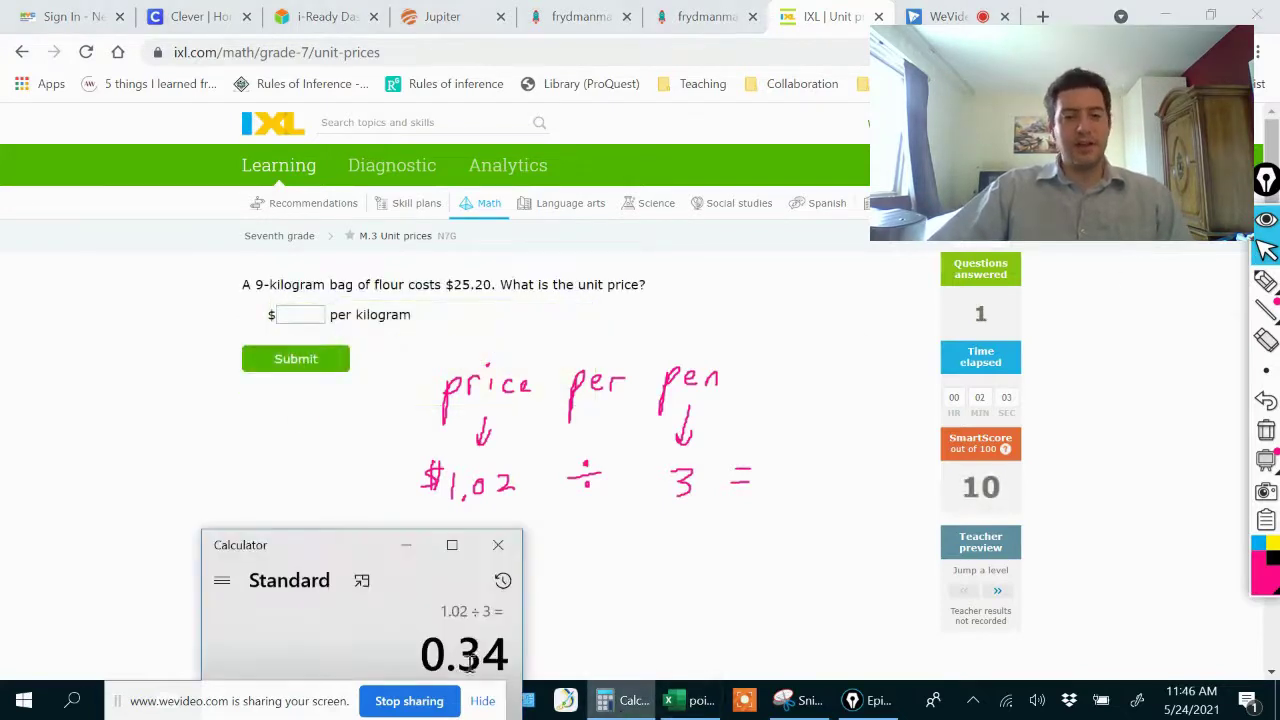
pyautogui.click(416, 552)
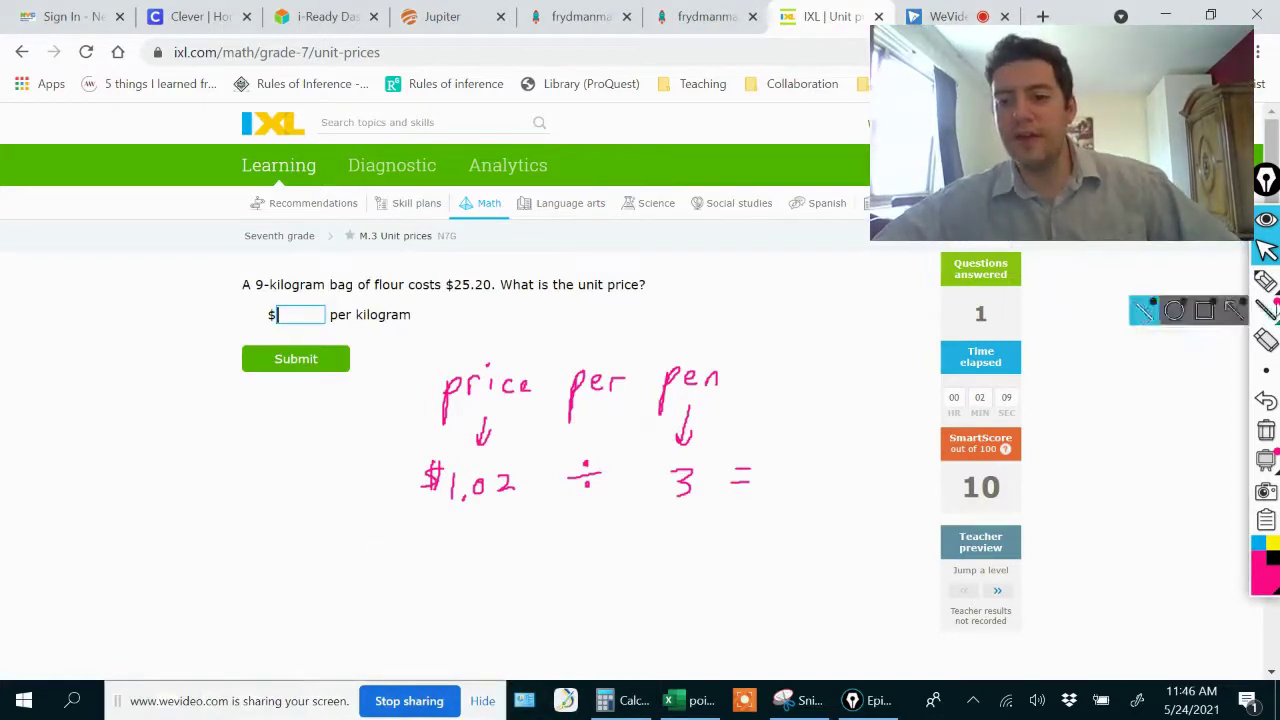
# - Erase the handwritten pen calculation and the word "pen", and write "bag" after "price per"
pyautogui.click(1266, 284)
pyautogui.click(1266, 340)
pyautogui.moveTo(427, 487)
pyautogui.mouseDown()
pyautogui.moveTo(643, 491)
pyautogui.moveTo(740, 474)
pyautogui.moveTo(569, 480)
pyautogui.moveTo(544, 455)
pyautogui.moveTo(694, 439)
pyautogui.moveTo(700, 392)
pyautogui.moveTo(745, 388)
pyautogui.mouseUp()
pyautogui.click(1266, 281)
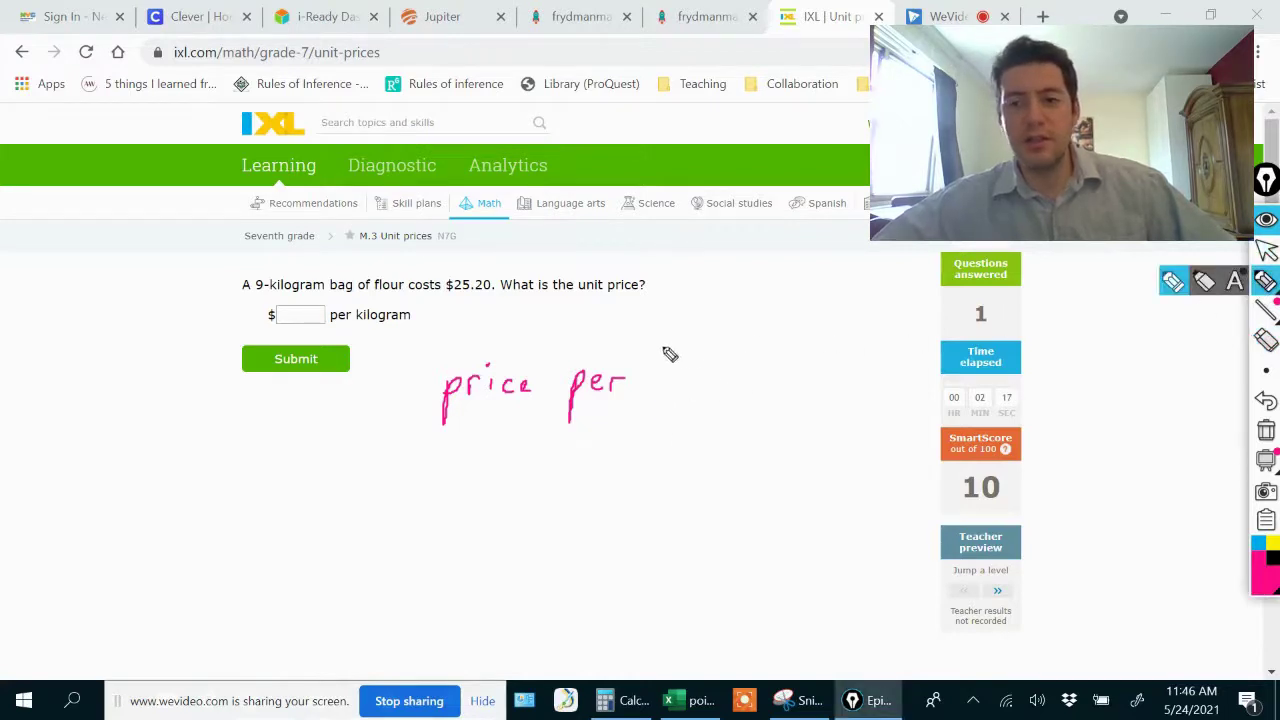
pyautogui.moveTo(667, 358)
pyautogui.mouseDown()
pyautogui.moveTo(680, 400)
pyautogui.moveTo(706, 391)
pyautogui.moveTo(691, 414)
pyautogui.mouseUp()
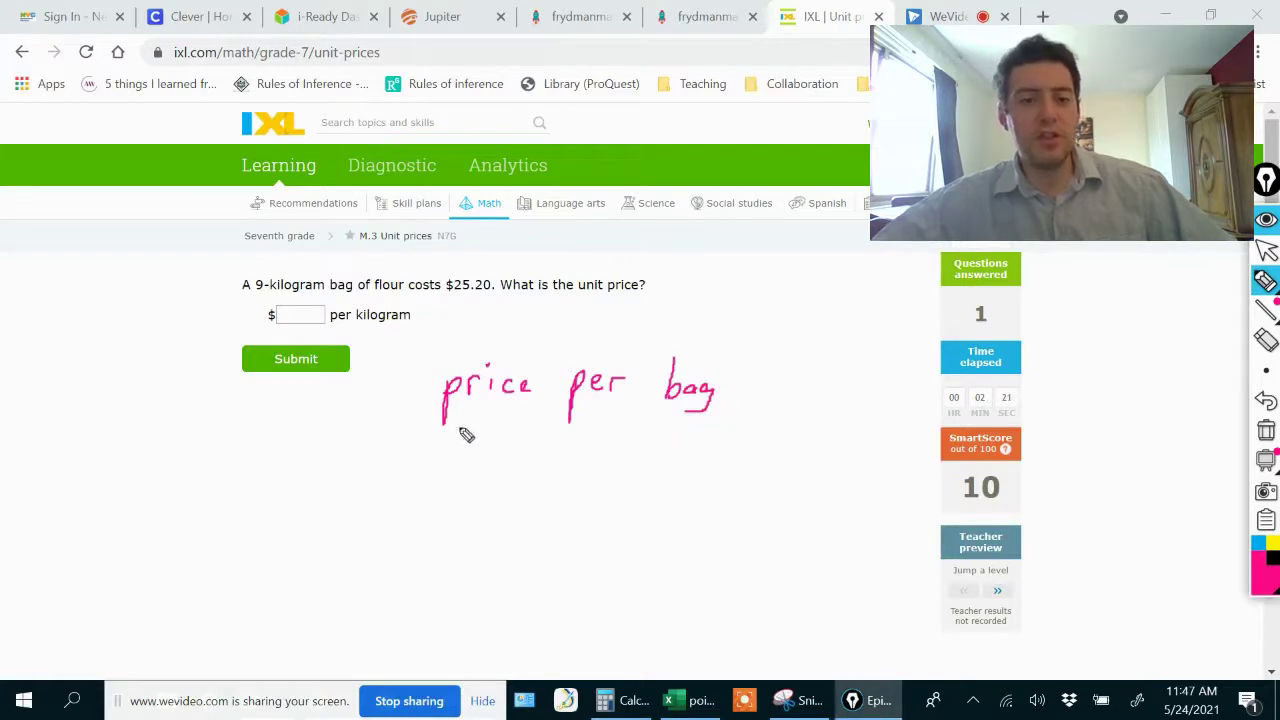
# - Handwrite "$25.20" beneath "price" and draw an arrow from the word down to the amount
pyautogui.moveTo(448, 466); pyautogui.dragTo(462, 490)
pyautogui.moveTo(477, 466); pyautogui.dragTo(472, 491)
pyautogui.moveTo(478, 465)
pyautogui.mouseDown()
pyautogui.moveTo(496, 465)
pyautogui.moveTo(505, 489)
pyautogui.mouseUp()
pyautogui.moveTo(511, 469)
pyautogui.mouseDown()
pyautogui.moveTo(529, 489)
pyautogui.moveTo(530, 467)
pyautogui.mouseUp()
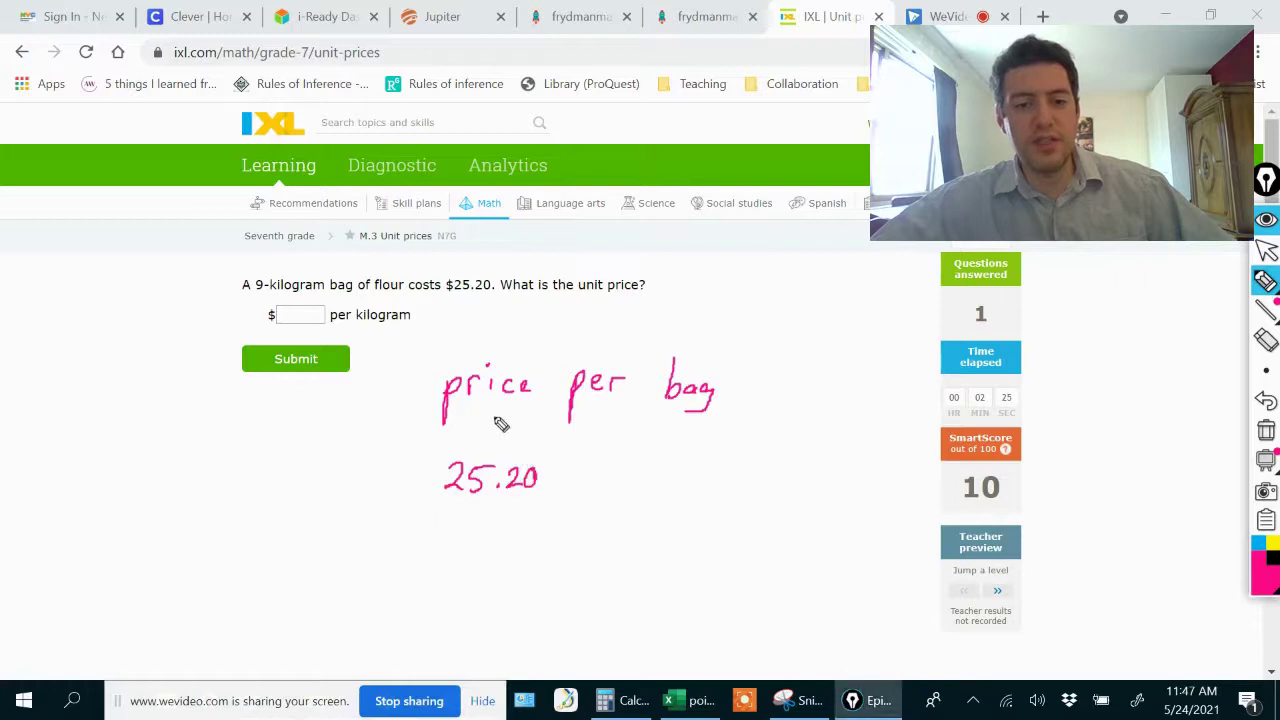
pyautogui.moveTo(490, 418); pyautogui.dragTo(491, 445)
pyautogui.moveTo(491, 432); pyautogui.dragTo(502, 441)
pyautogui.moveTo(416, 462)
pyautogui.mouseDown()
pyautogui.moveTo(403, 481)
pyautogui.moveTo(411, 454)
pyautogui.mouseUp()
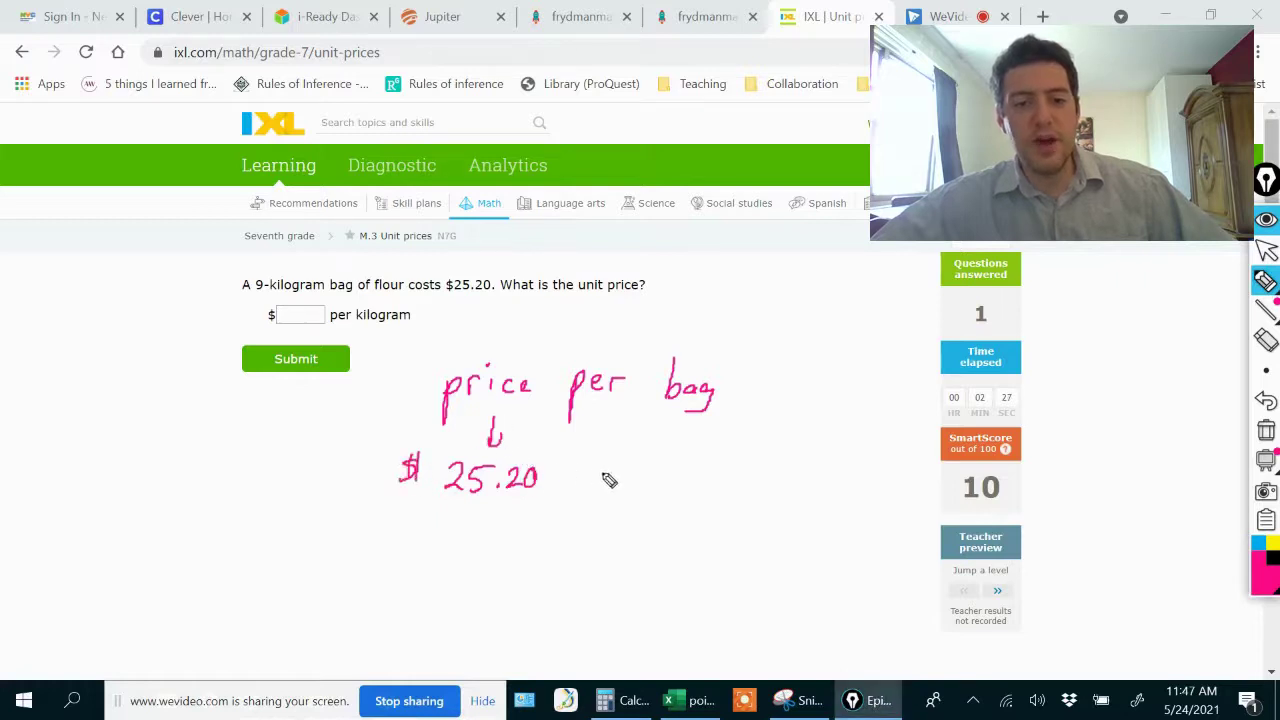
# - Draw an arrow from "bag" to a handwritten 9 and add the division and equals signs to the calculation
pyautogui.moveTo(688, 420); pyautogui.dragTo(690, 489)
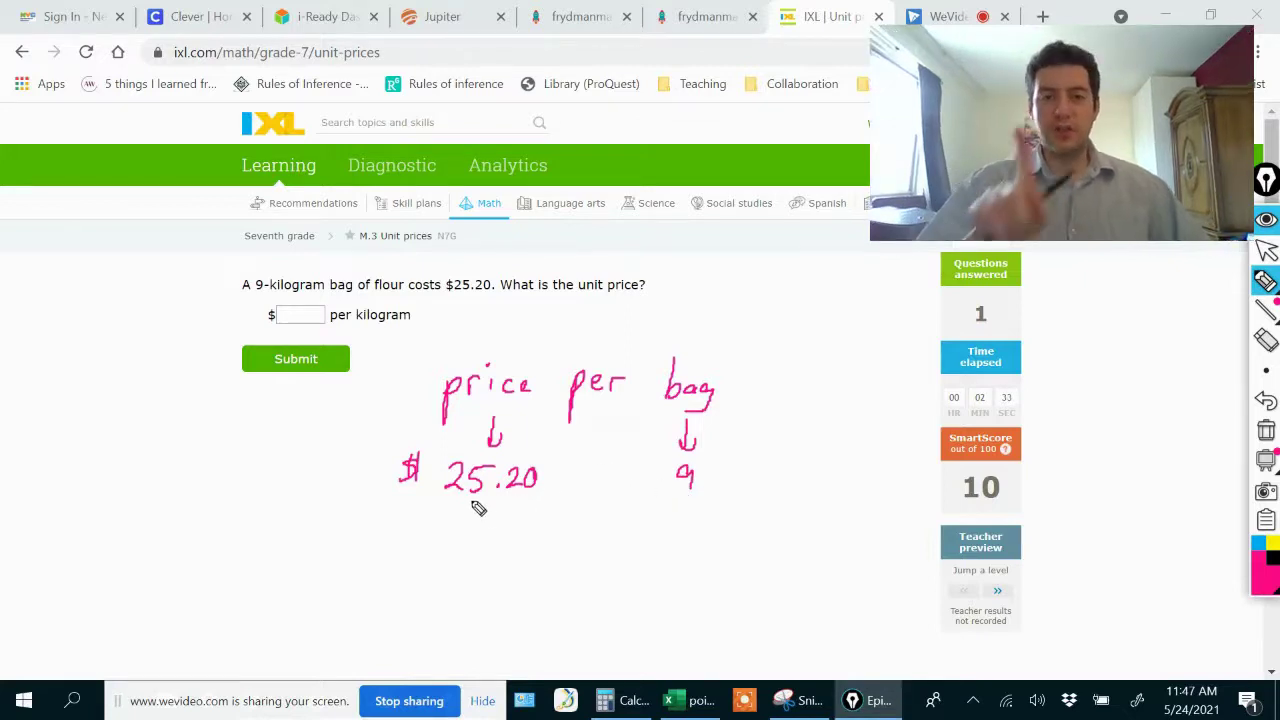
pyautogui.click(604, 465)
pyautogui.moveTo(593, 475); pyautogui.dragTo(619, 476)
pyautogui.click(604, 489)
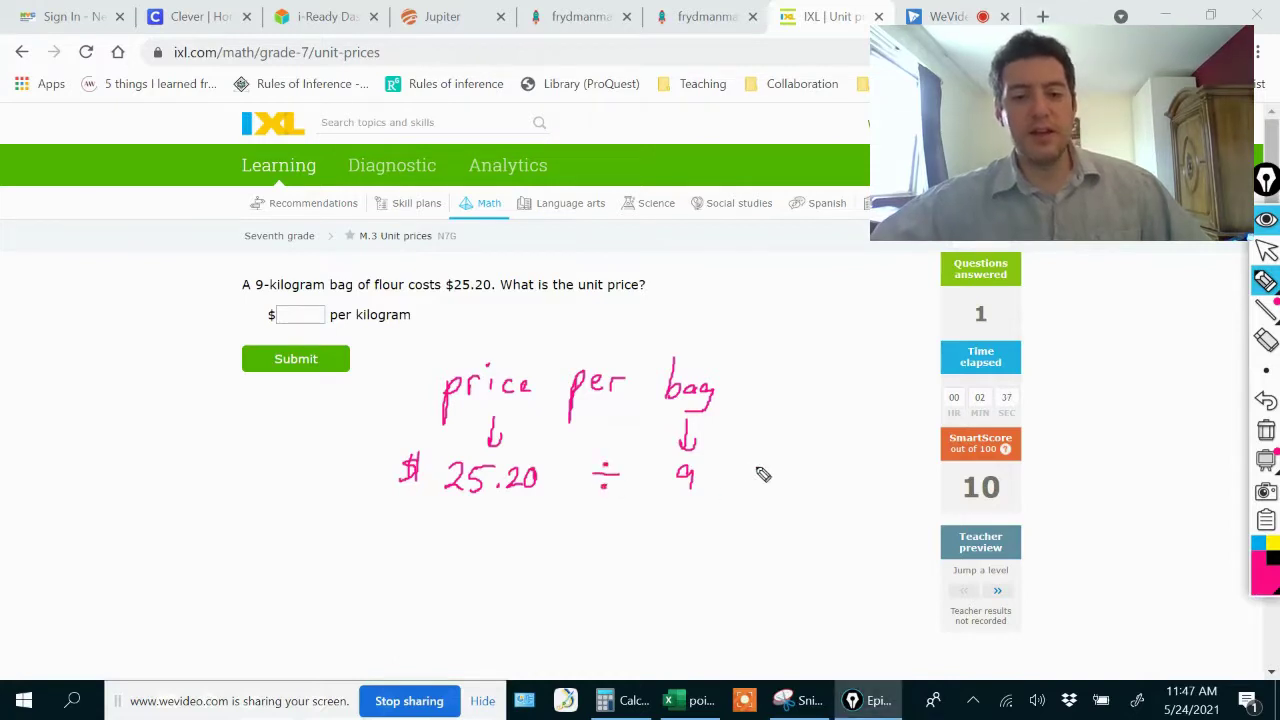
pyautogui.moveTo(746, 468); pyautogui.dragTo(761, 467)
pyautogui.moveTo(745, 481); pyautogui.dragTo(761, 480)
pyautogui.click(1266, 250)
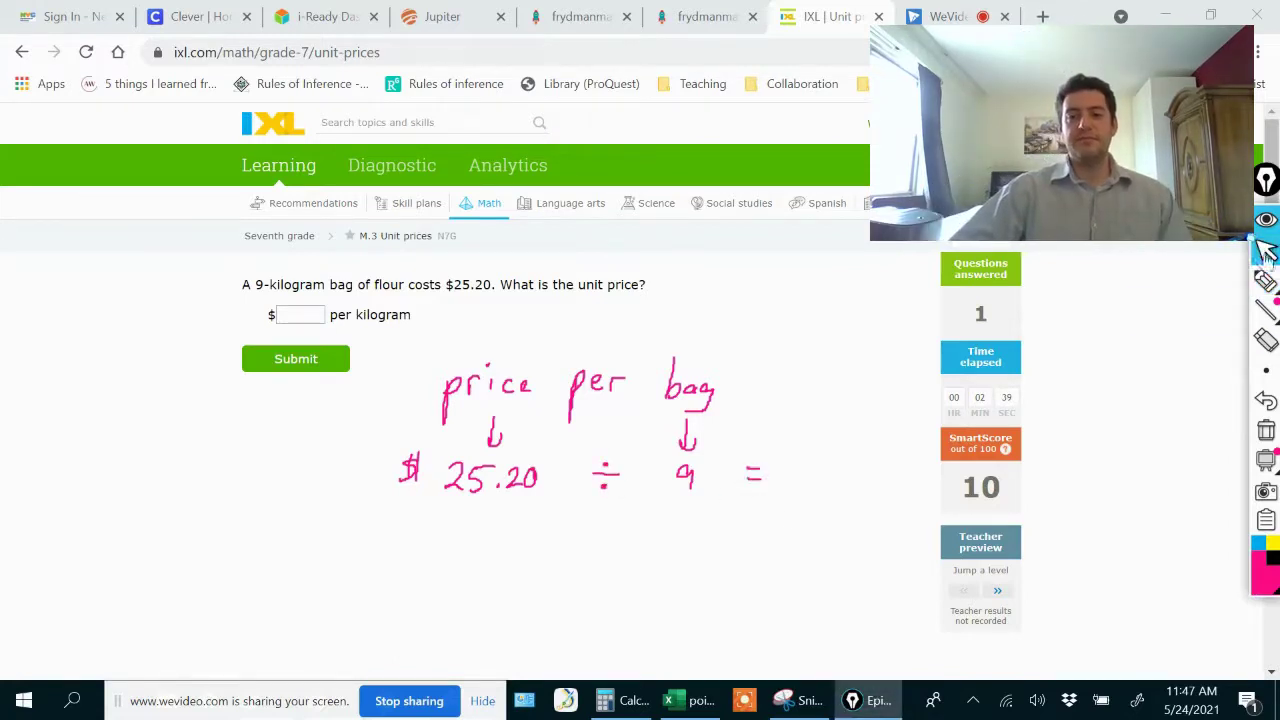
# - Move the Calculator window off the handwriting and calculate 25.20 ÷ 9
pyautogui.click(630, 700)
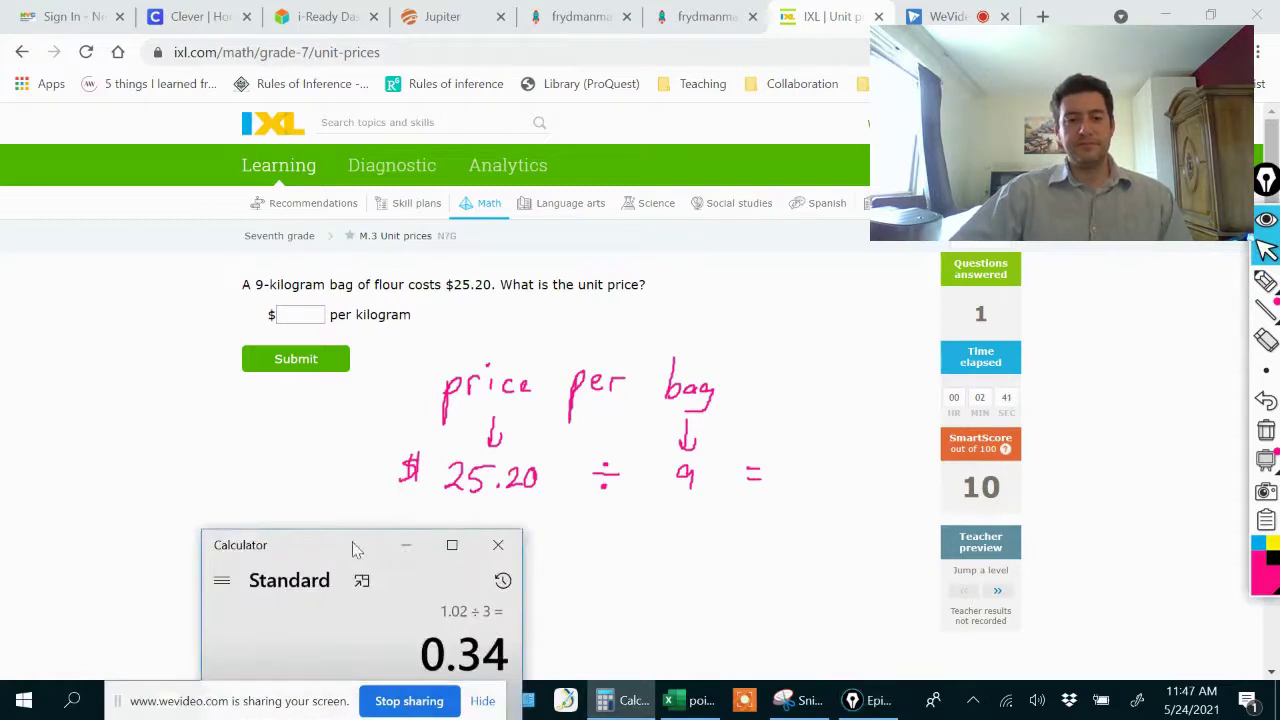
pyautogui.moveTo(355, 548); pyautogui.dragTo(967, 125)
pyautogui.click(945, 522)
pyautogui.click(948, 491)
pyautogui.click(998, 563)
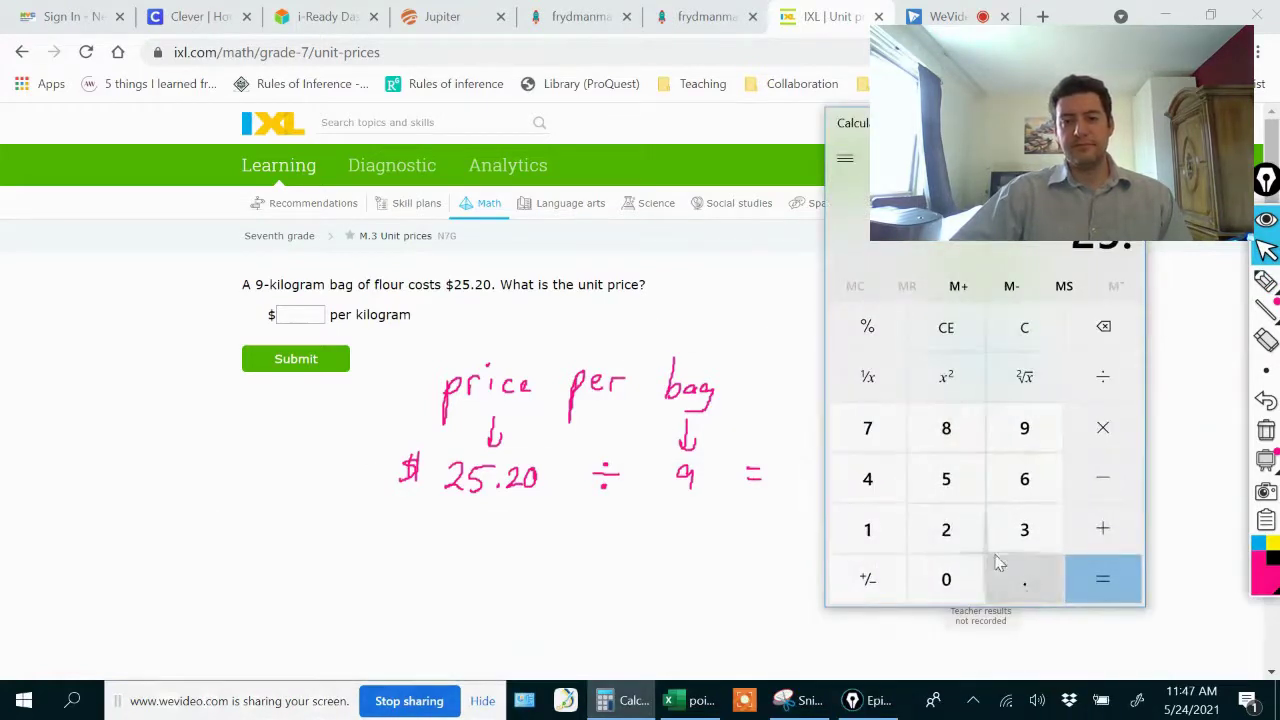
pyautogui.click(946, 529)
pyautogui.click(946, 579)
pyautogui.click(1102, 377)
pyautogui.click(1023, 430)
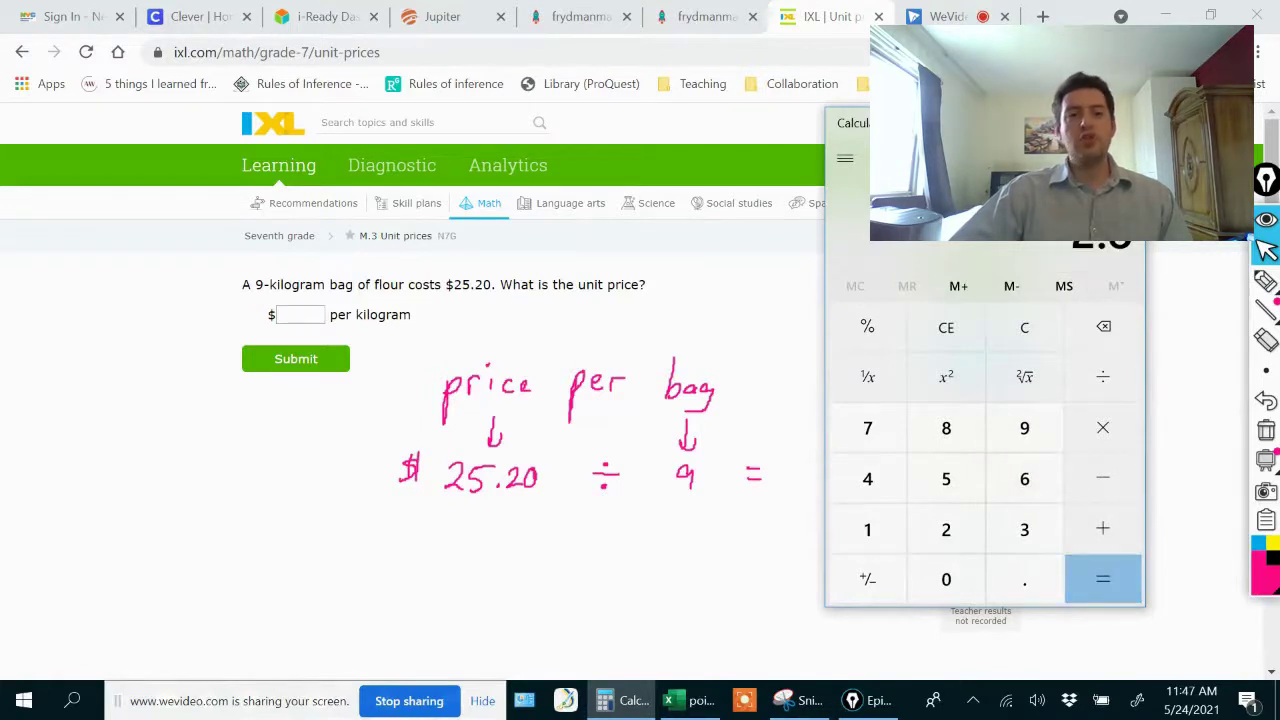
# - Submit 2.80 as the price per kilogram of flour in IXL and clear all handwritten annotations
pyautogui.click(306, 315)
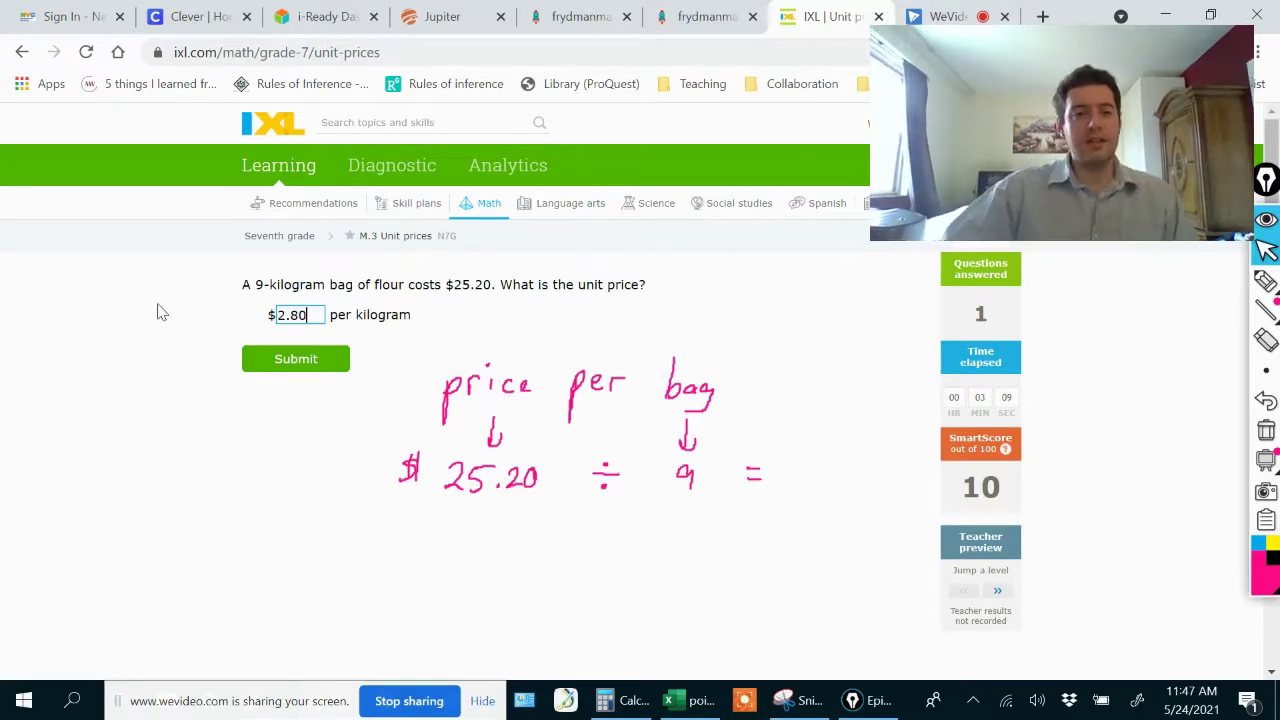
pyautogui.click(296, 366)
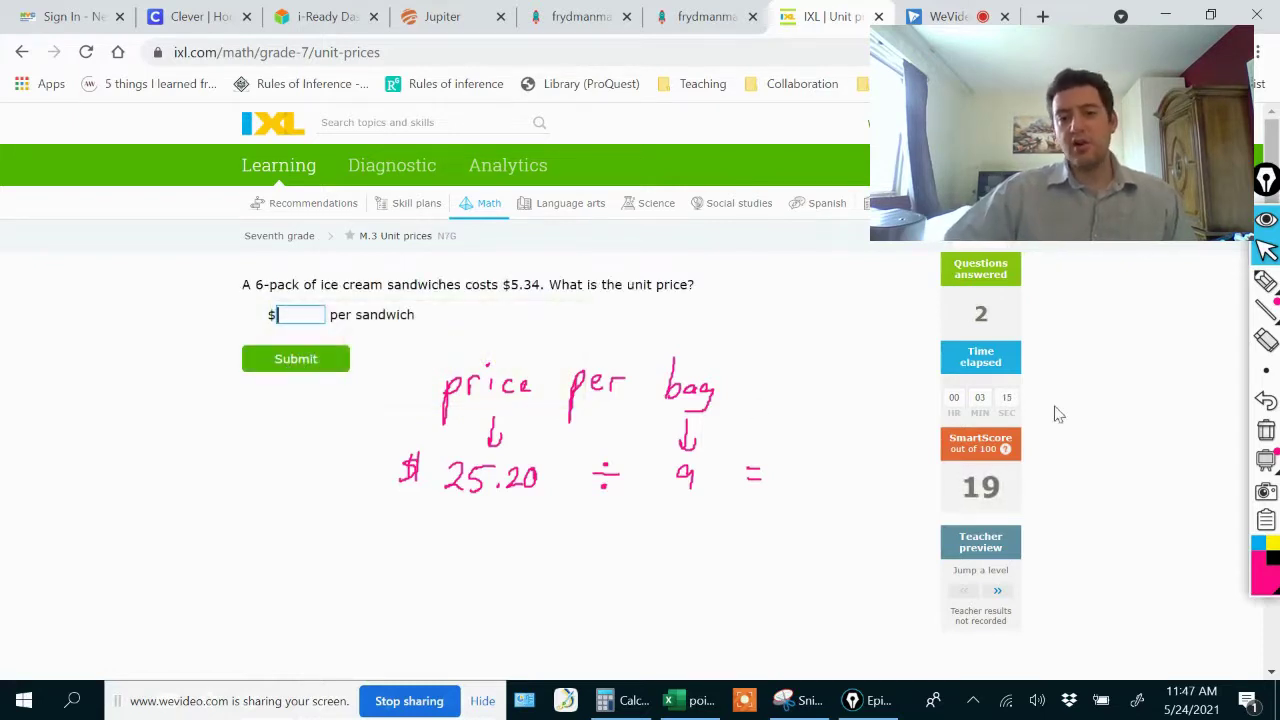
pyautogui.click(1266, 430)
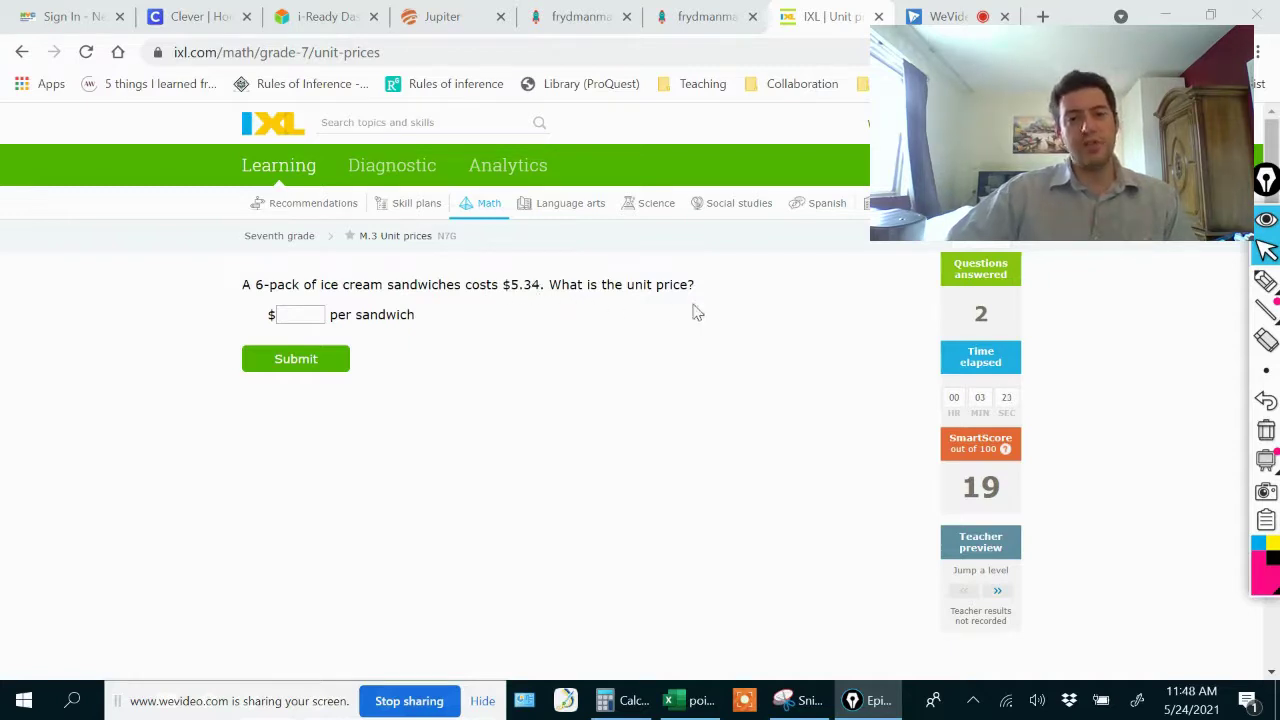
# - Calculate the ice cream sandwich unit price in Calculator as 5.34 ÷ 6
pyautogui.click(628, 698)
pyautogui.click(968, 480)
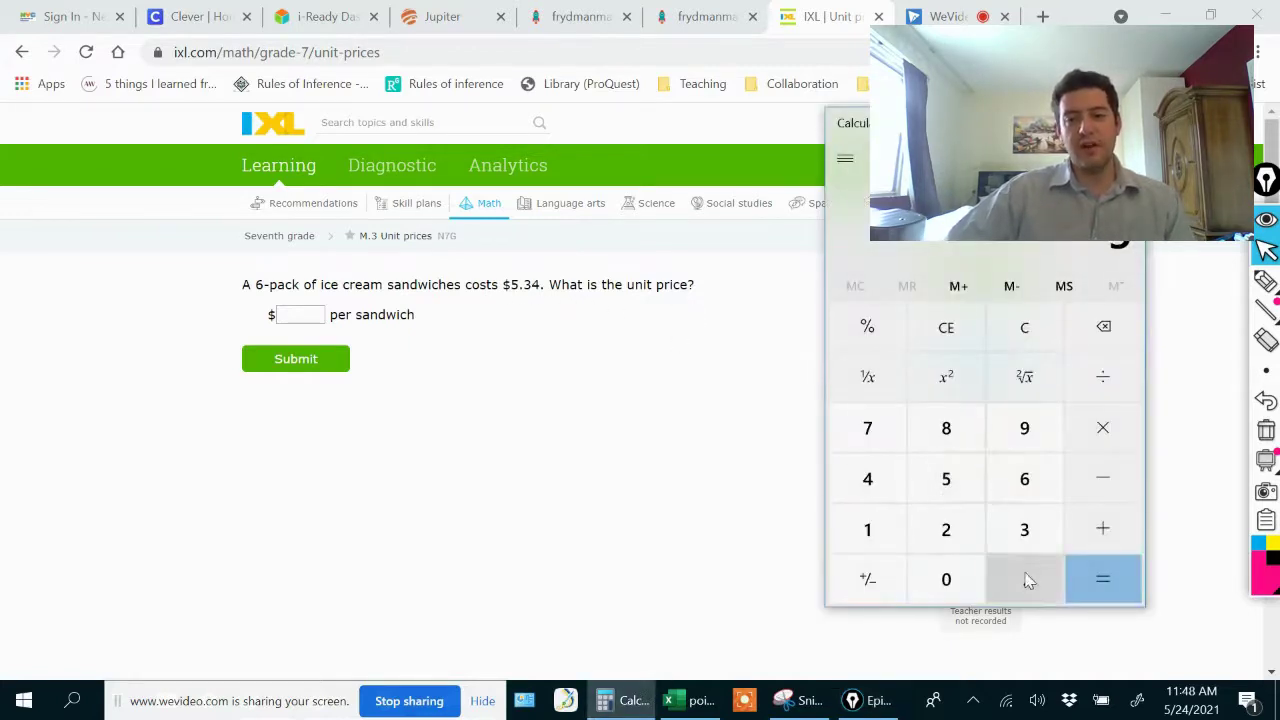
pyautogui.click(1023, 580)
pyautogui.click(1010, 537)
pyautogui.click(868, 479)
pyautogui.click(1103, 377)
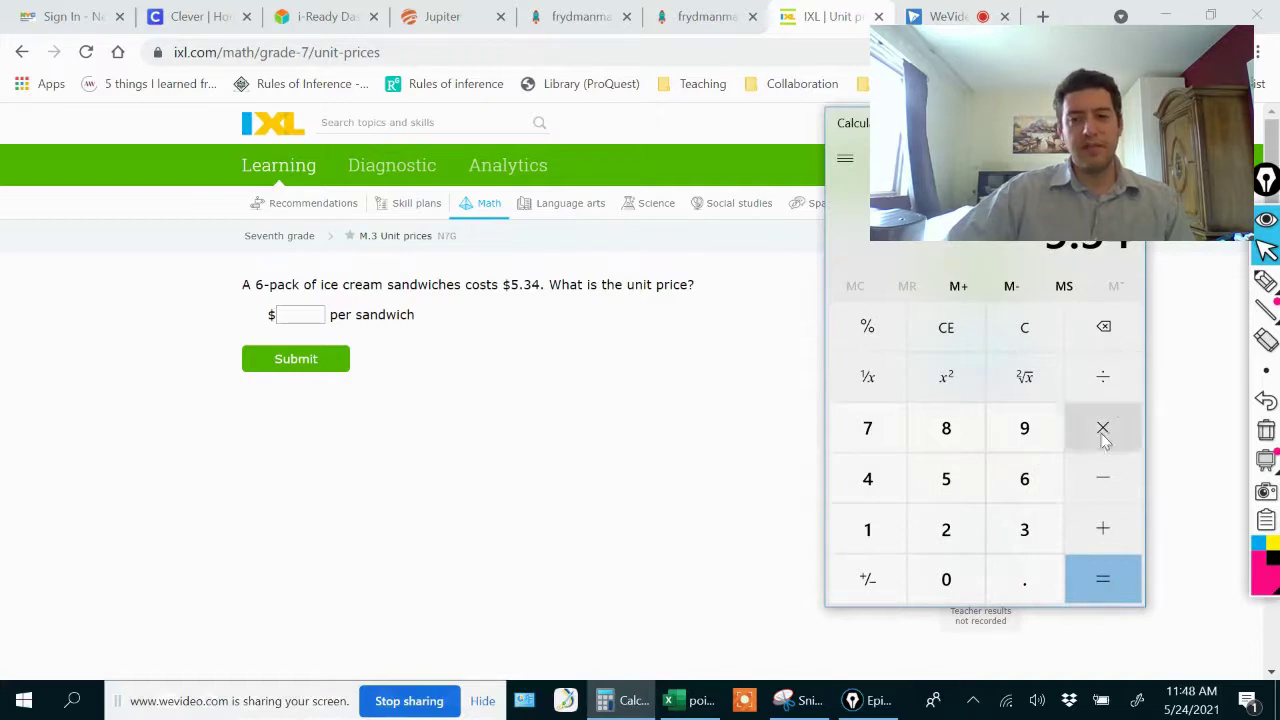
pyautogui.click(1019, 482)
pyautogui.click(1100, 582)
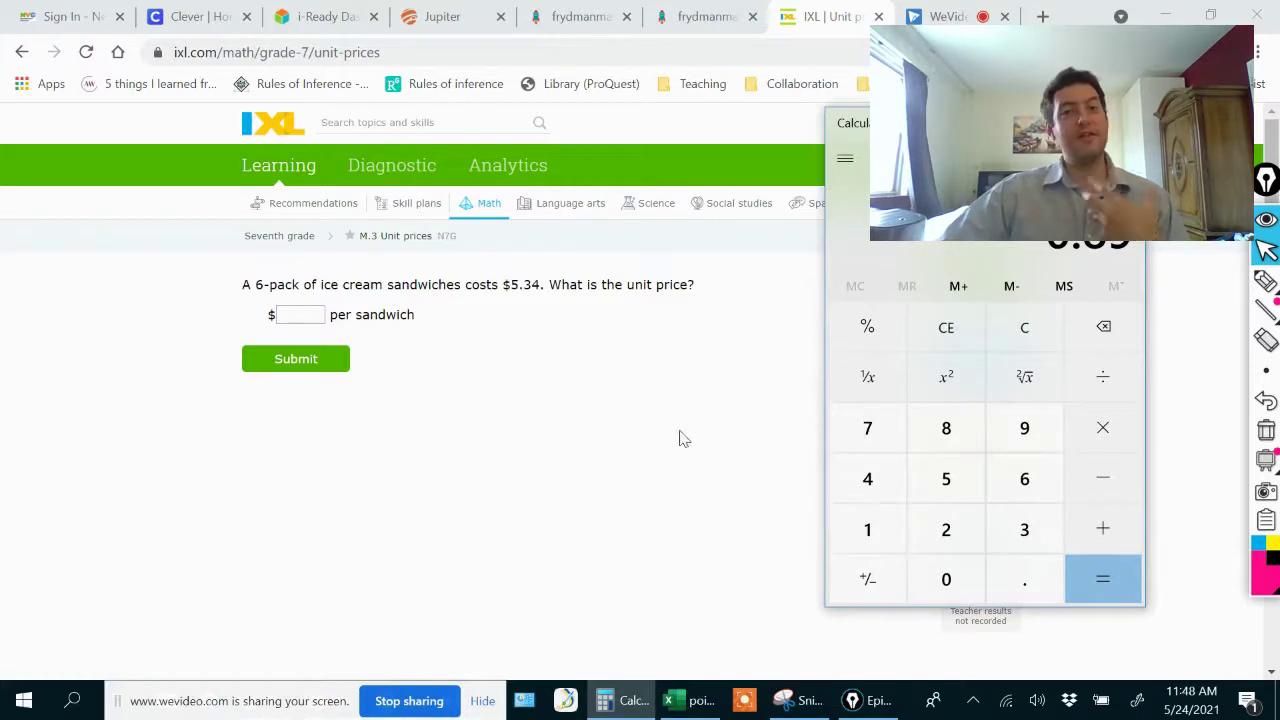
# - Submit 0.89 as the price per sandwich in IXL and jump ahead one level in the teacher preview
pyautogui.click(316, 317)
pyautogui.write('0.89')
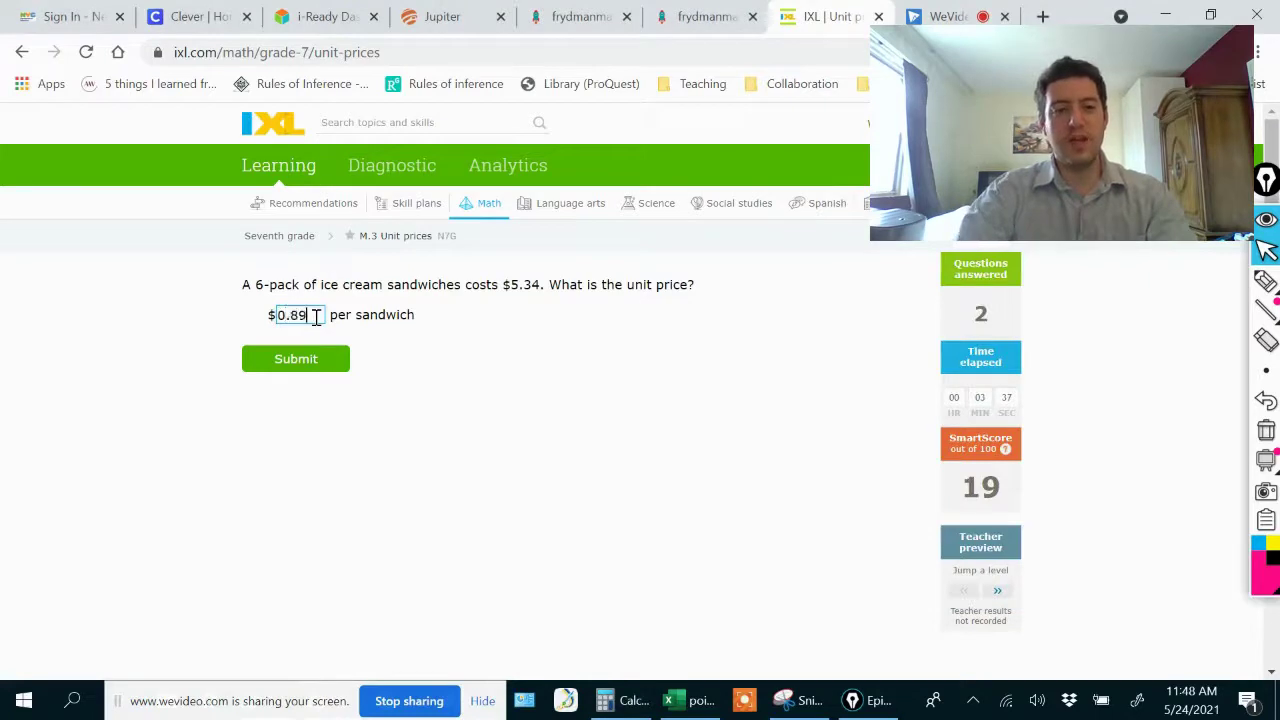
pyautogui.press('Return')
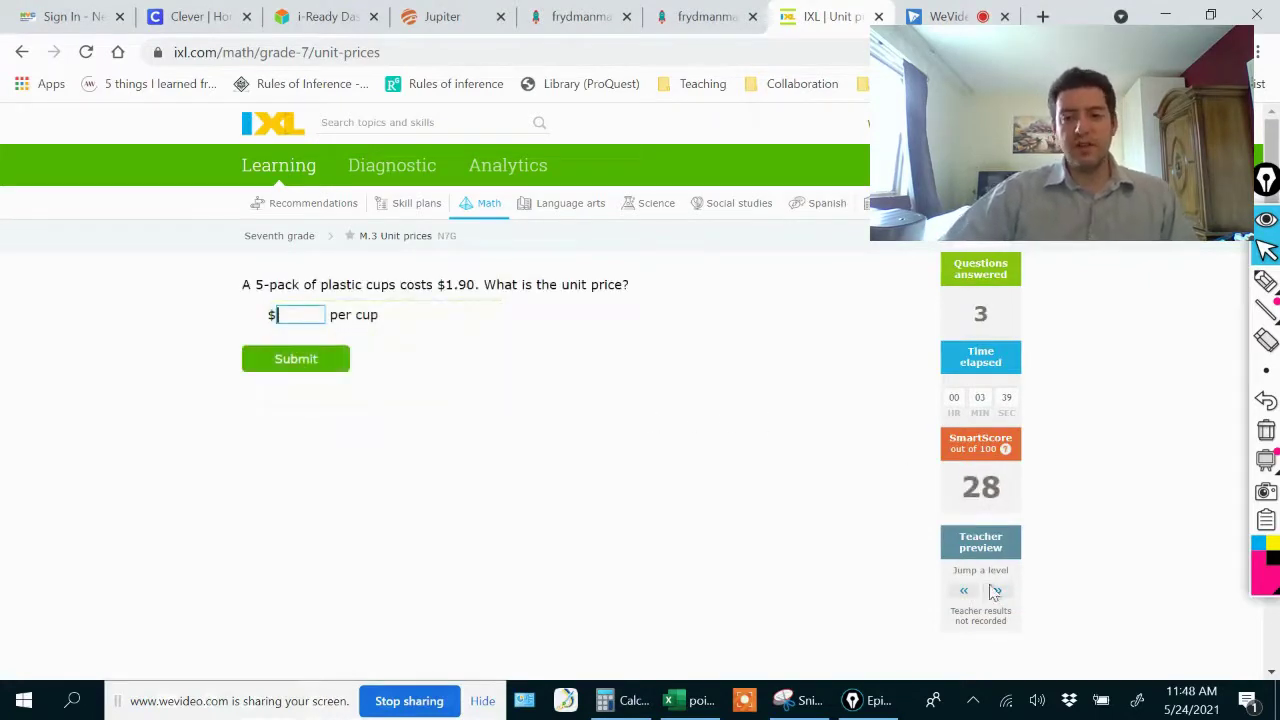
pyautogui.click(996, 591)
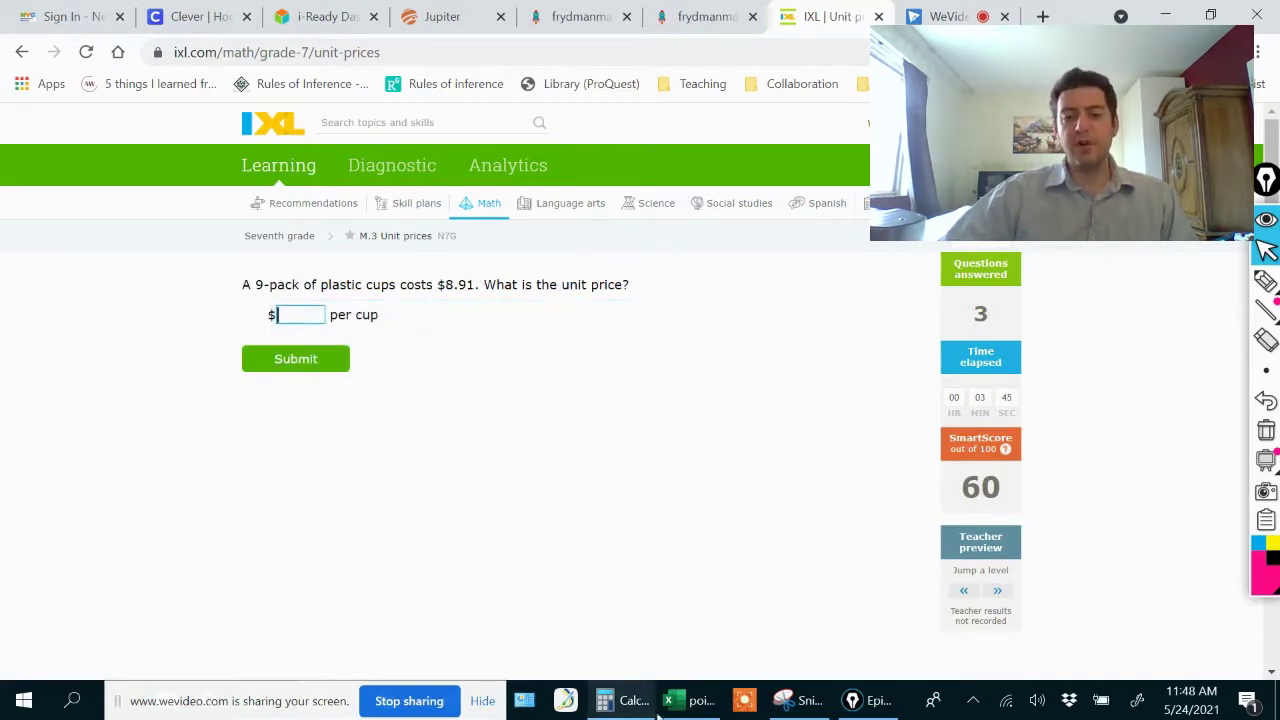
# - Calculate the unit price for the 9-pack of plastic cups in Calculator as 8.91 ÷ 9
pyautogui.moveTo(820, 705)
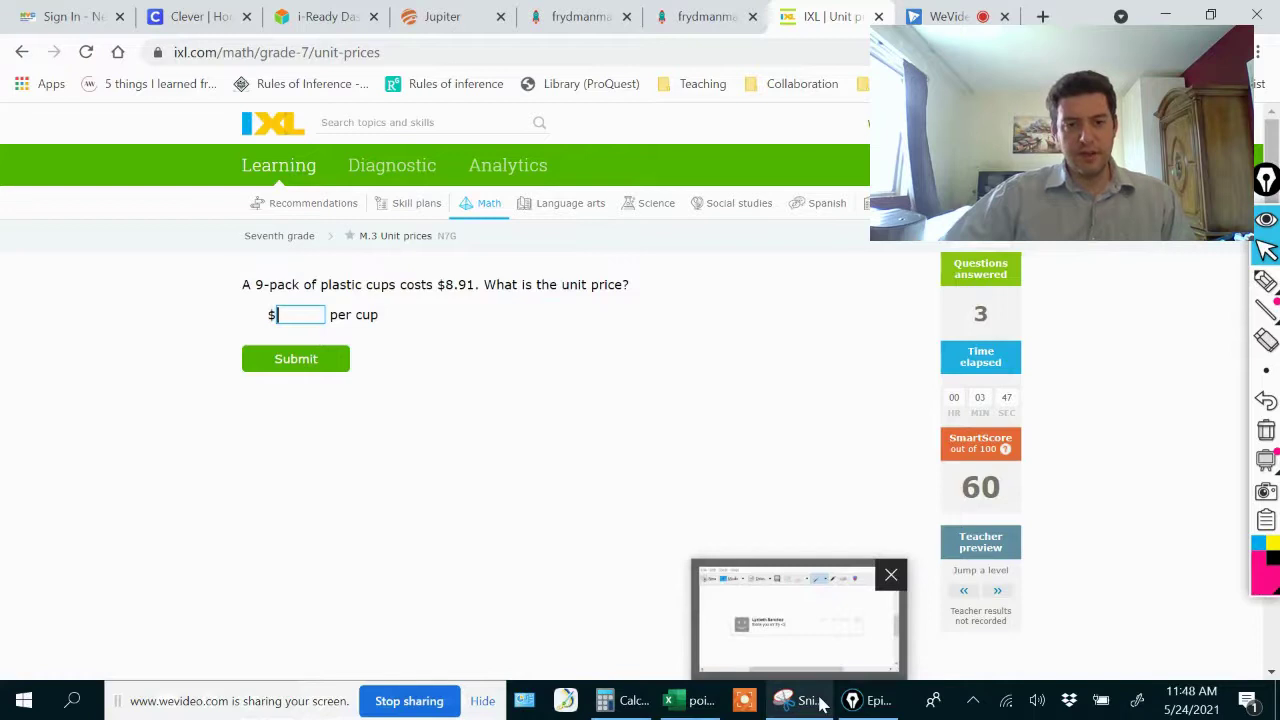
pyautogui.click(628, 700)
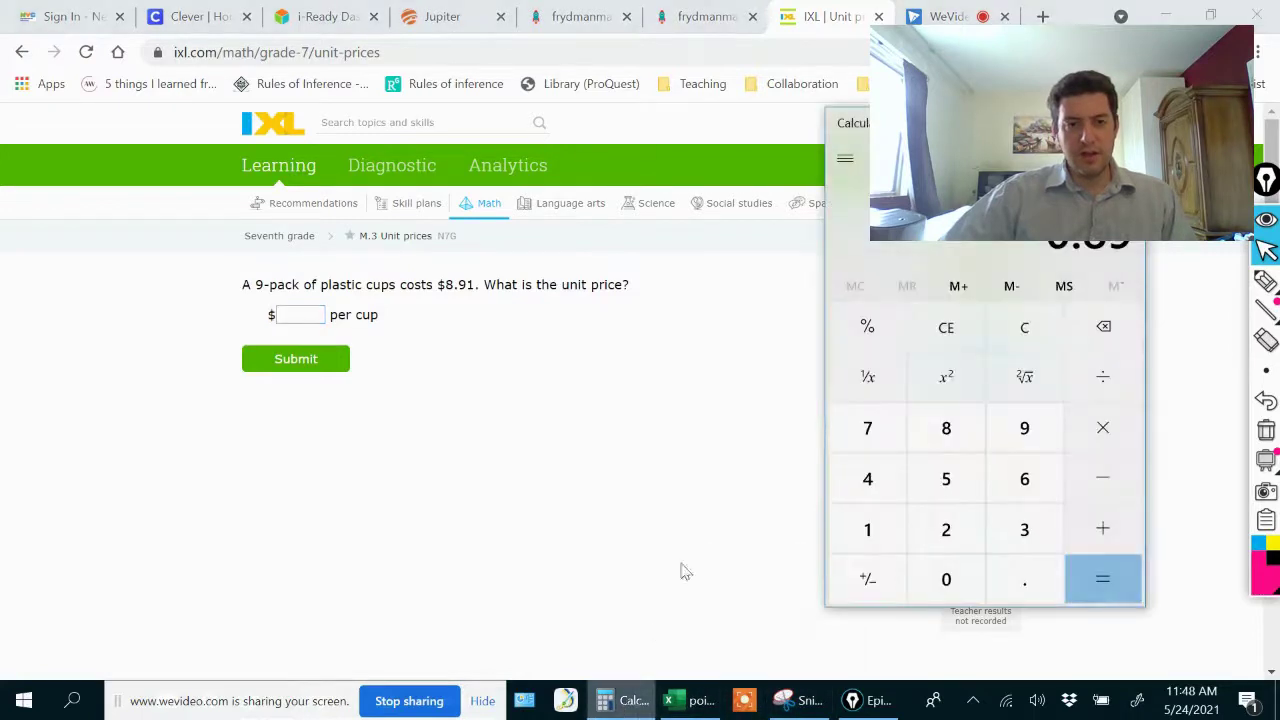
pyautogui.click(945, 440)
pyautogui.click(1021, 586)
pyautogui.click(1023, 429)
pyautogui.click(870, 533)
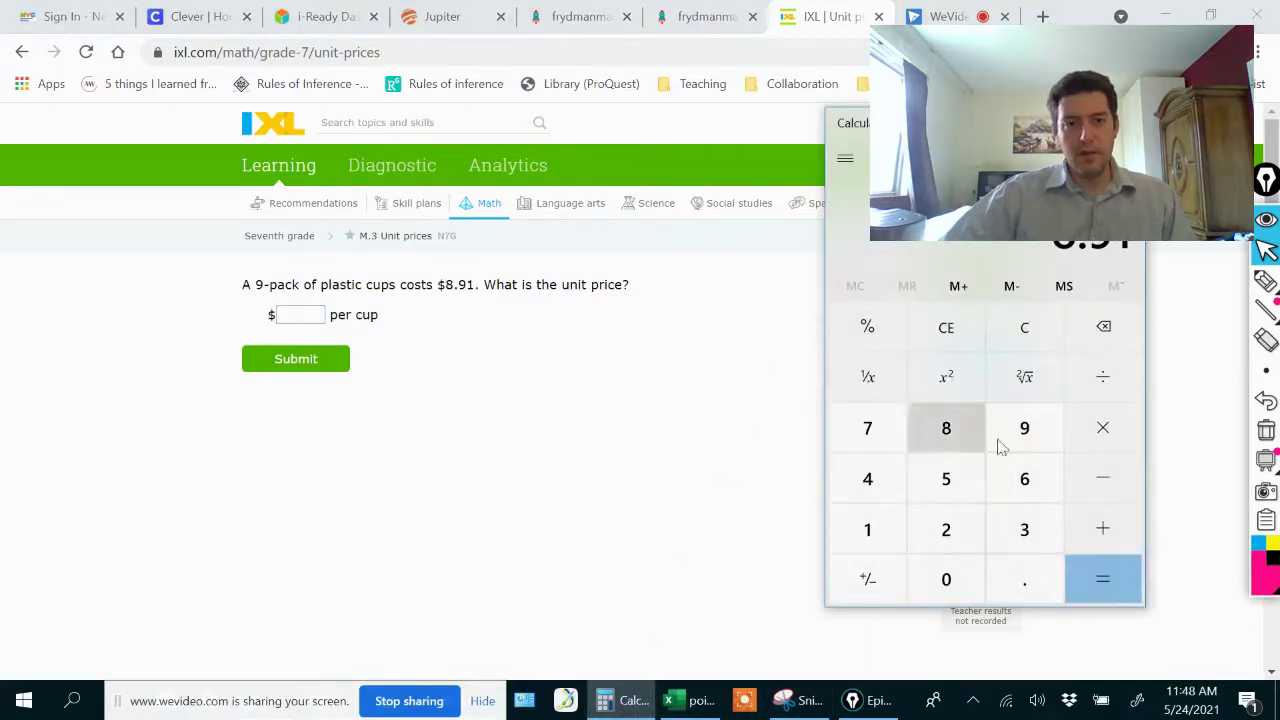
pyautogui.click(1106, 378)
pyautogui.click(1032, 437)
pyautogui.click(1112, 588)
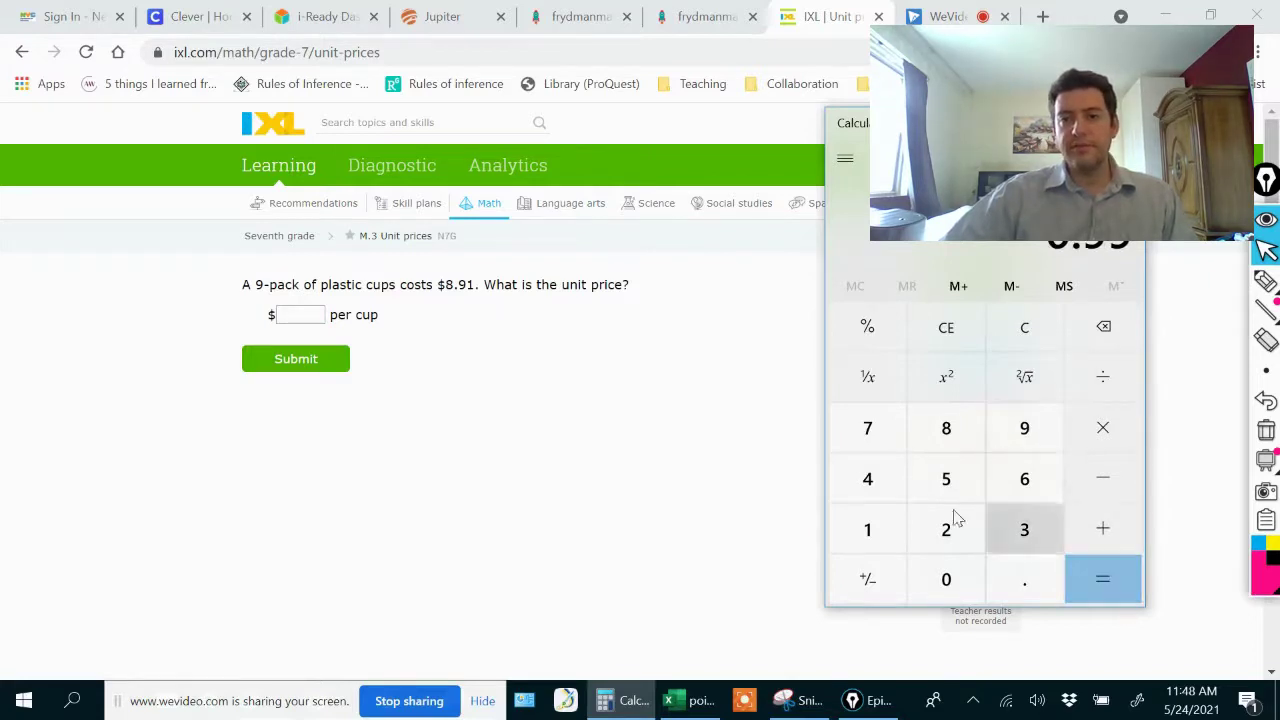
# - Submit 0.99 as the price per cup in IXL
pyautogui.click(310, 315)
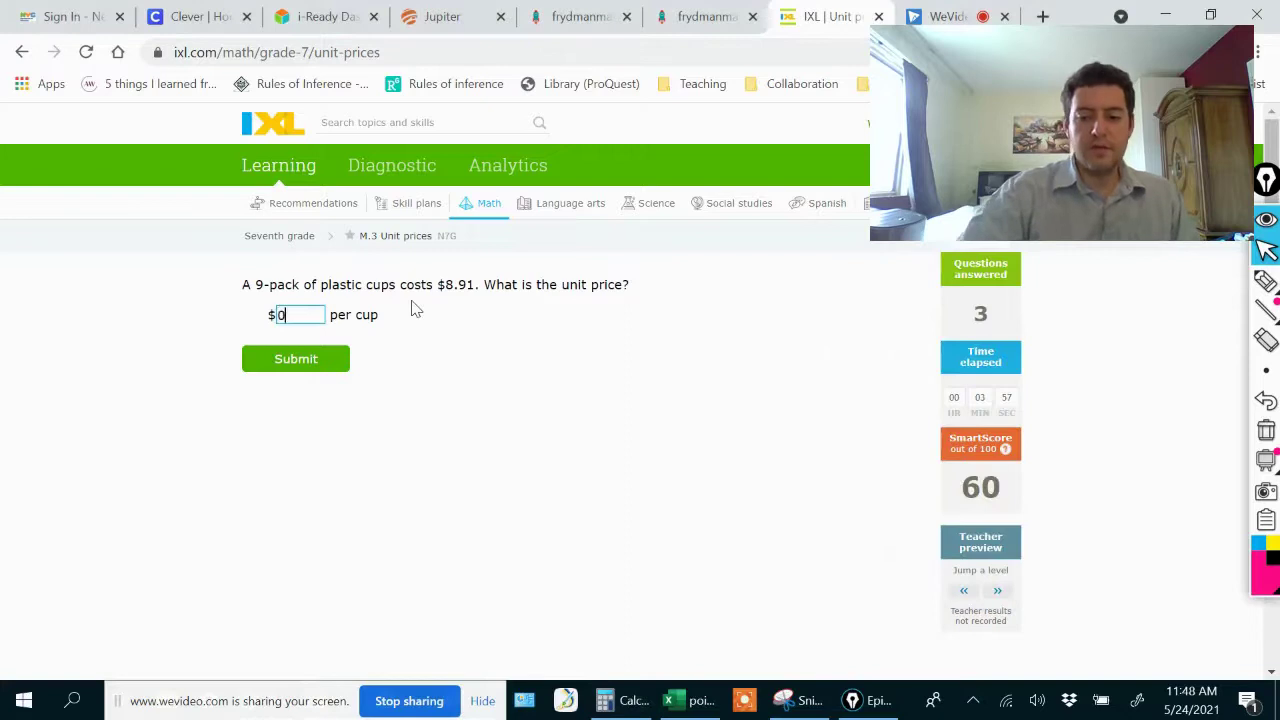
pyautogui.write('.99')
pyautogui.press('Return')
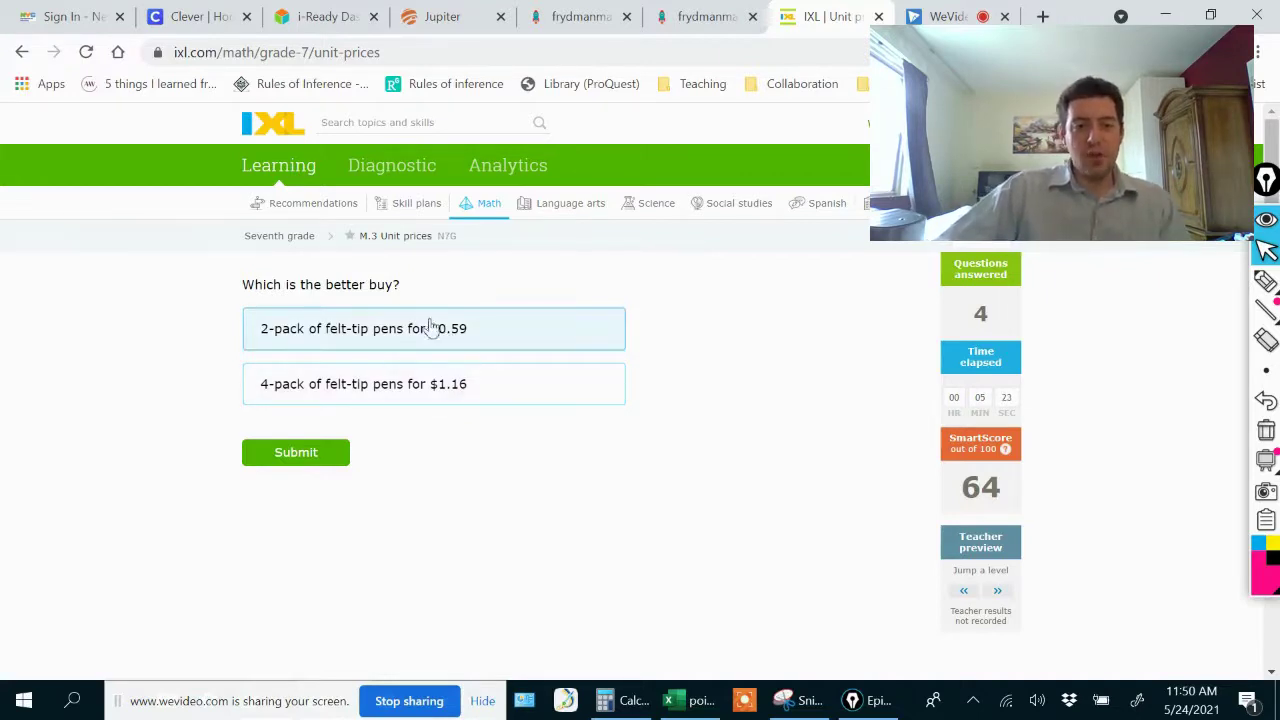
# - Calculate the unit price for the 2-pack of felt-tip pens in Calculator as 0.59 ÷ 2
pyautogui.click(622, 700)
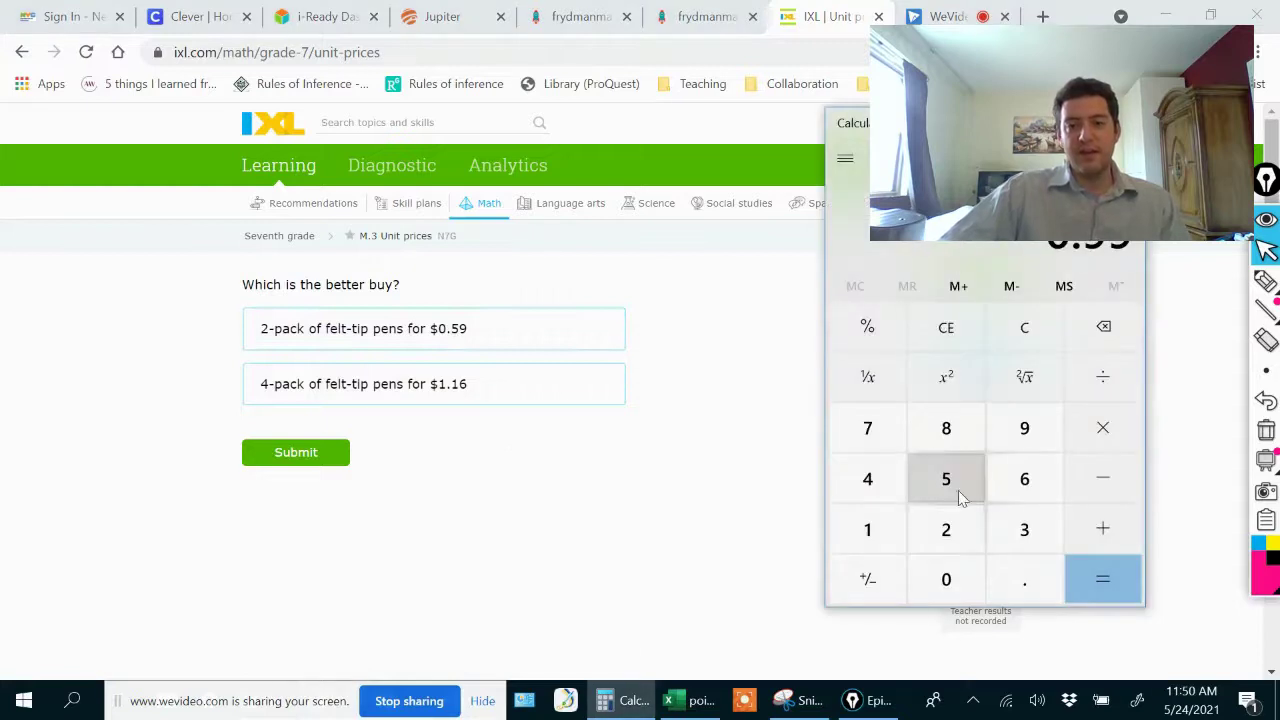
pyautogui.click(1008, 575)
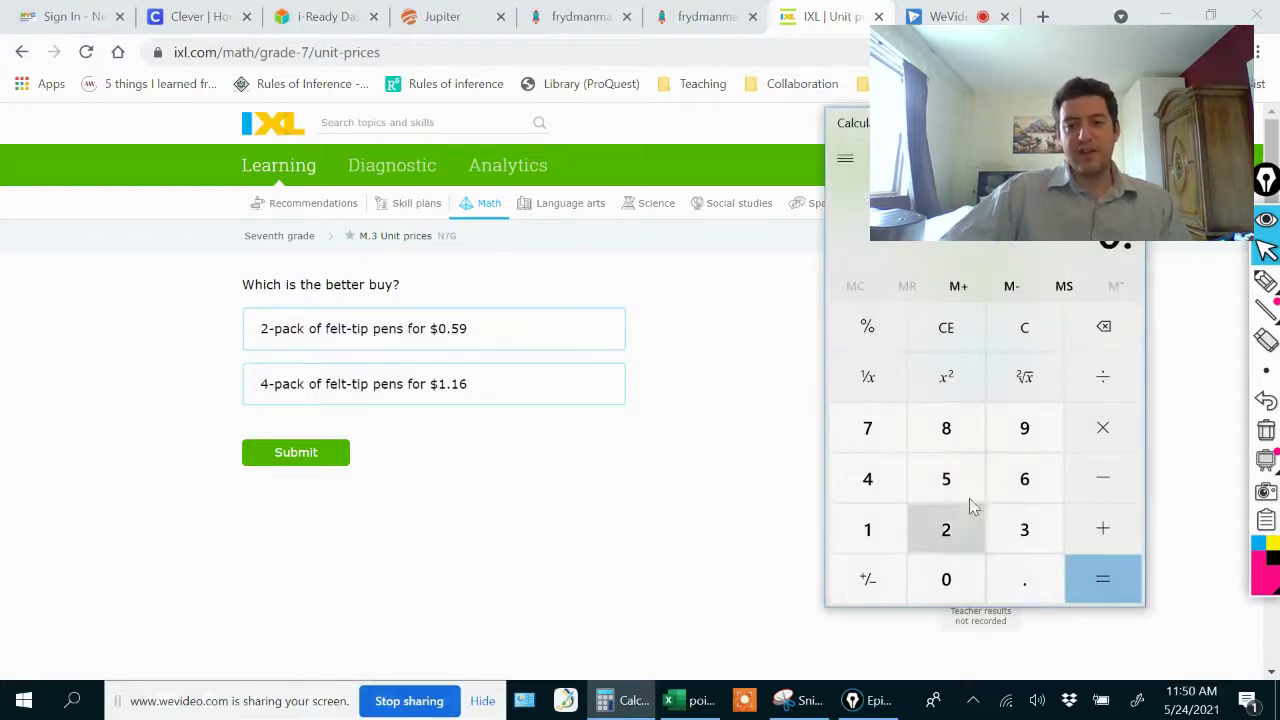
pyautogui.click(968, 500)
pyautogui.click(1010, 445)
pyautogui.click(1103, 376)
pyautogui.click(946, 529)
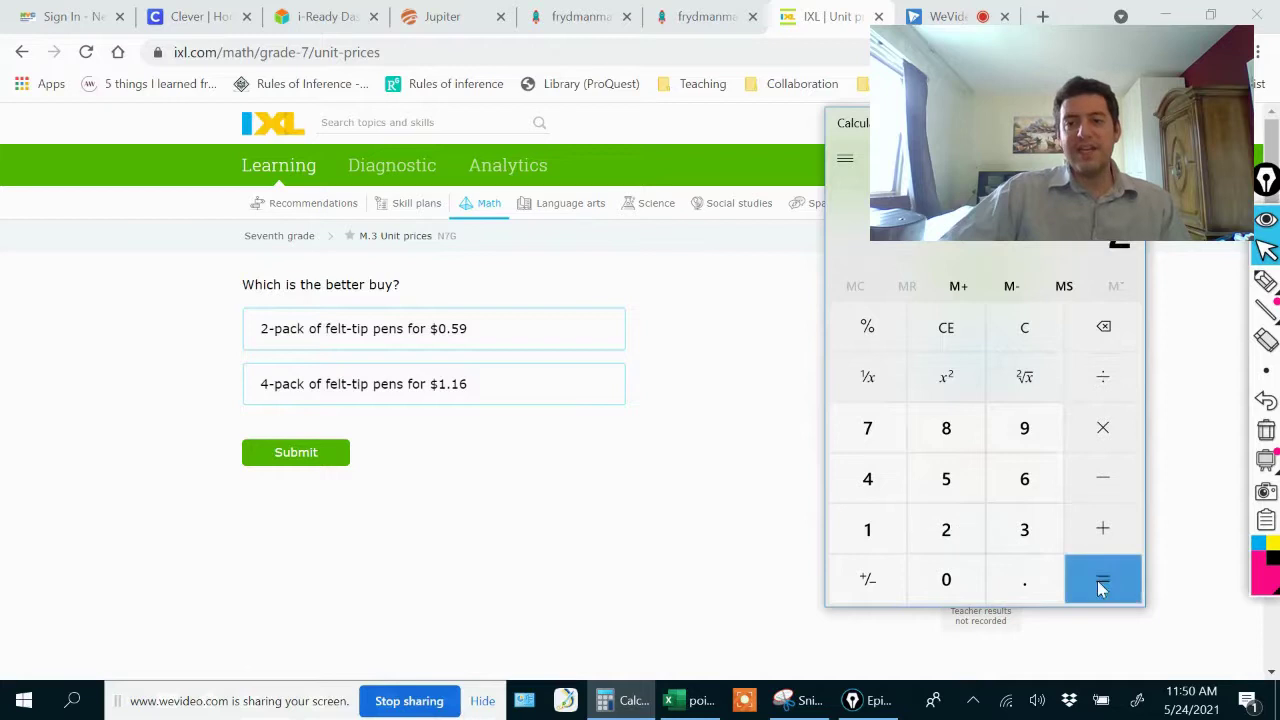
pyautogui.click(1100, 585)
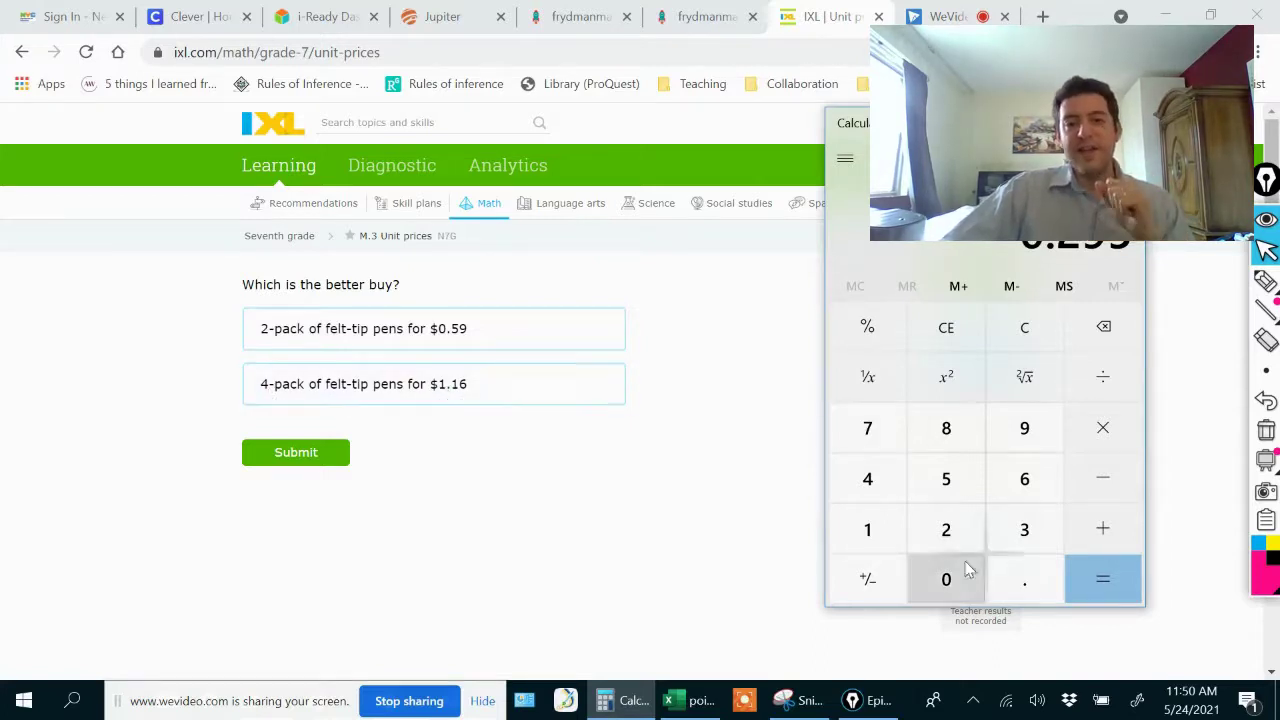
# - Calculate the unit price for the 4-pack of felt-tip pens as 1.16 ÷ 4
pyautogui.click(870, 535)
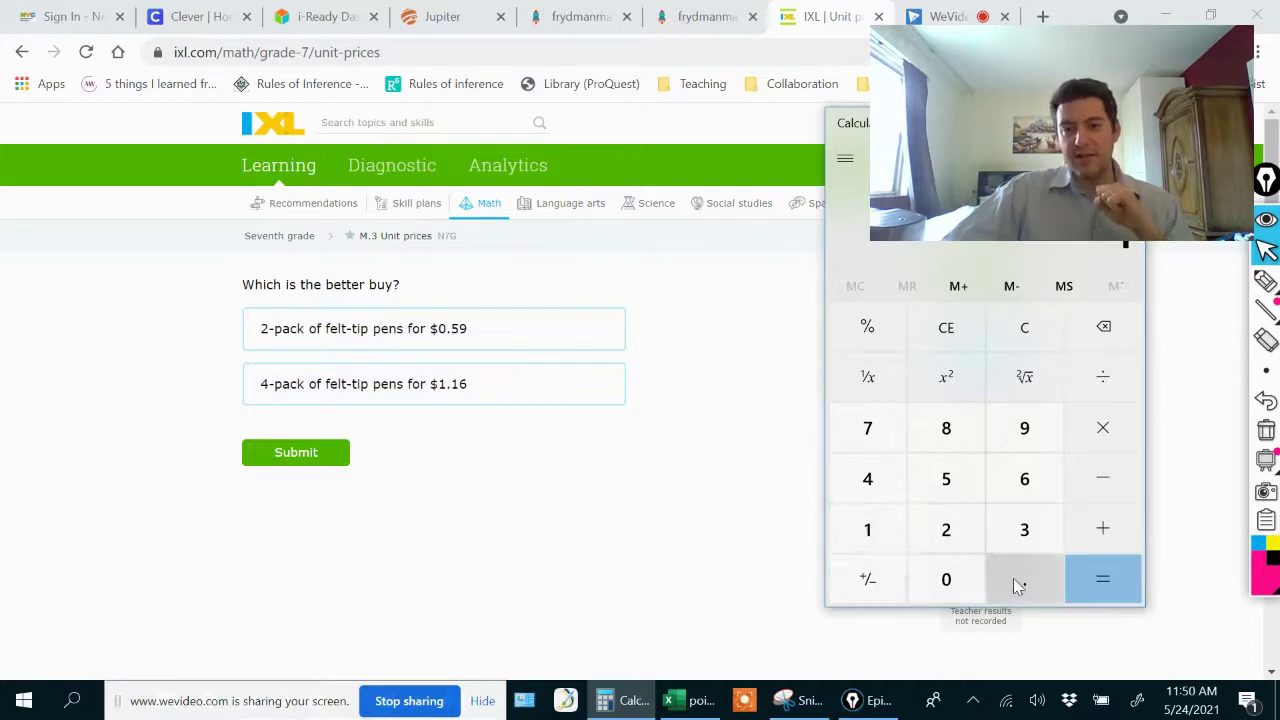
pyautogui.click(1013, 578)
pyautogui.click(871, 531)
pyautogui.click(1024, 479)
pyautogui.click(1100, 378)
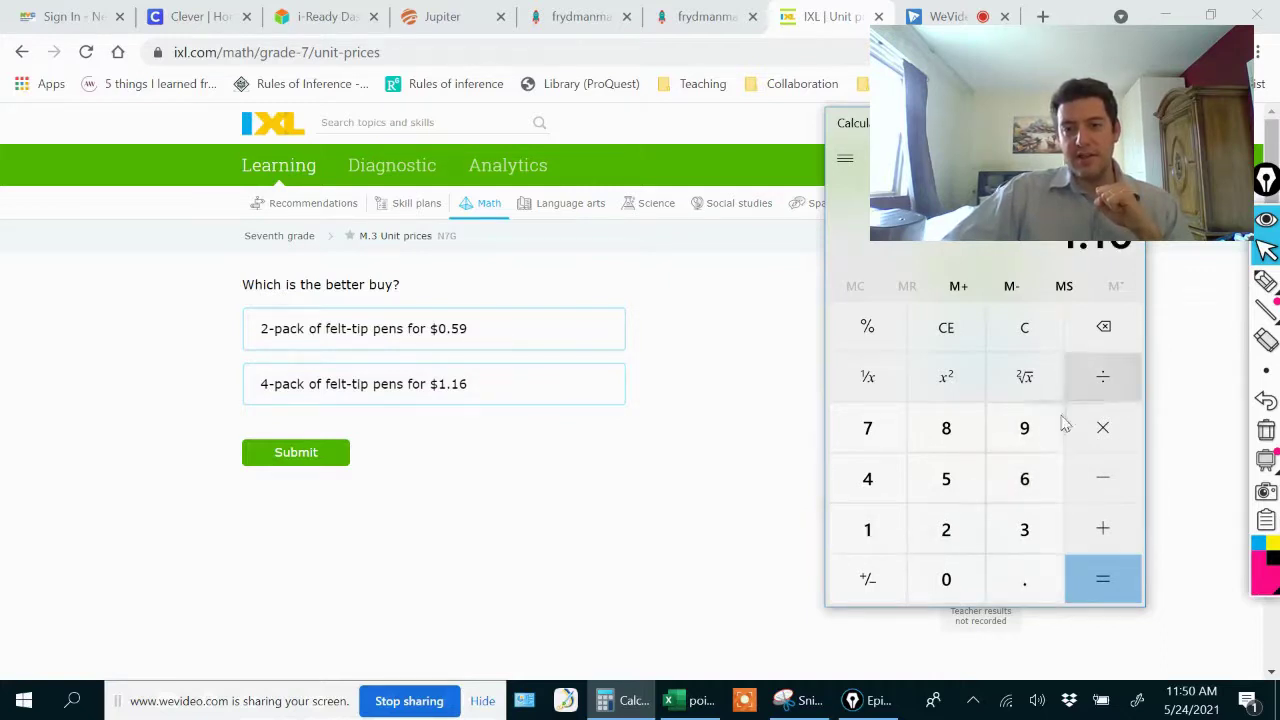
pyautogui.click(870, 481)
pyautogui.click(1106, 588)
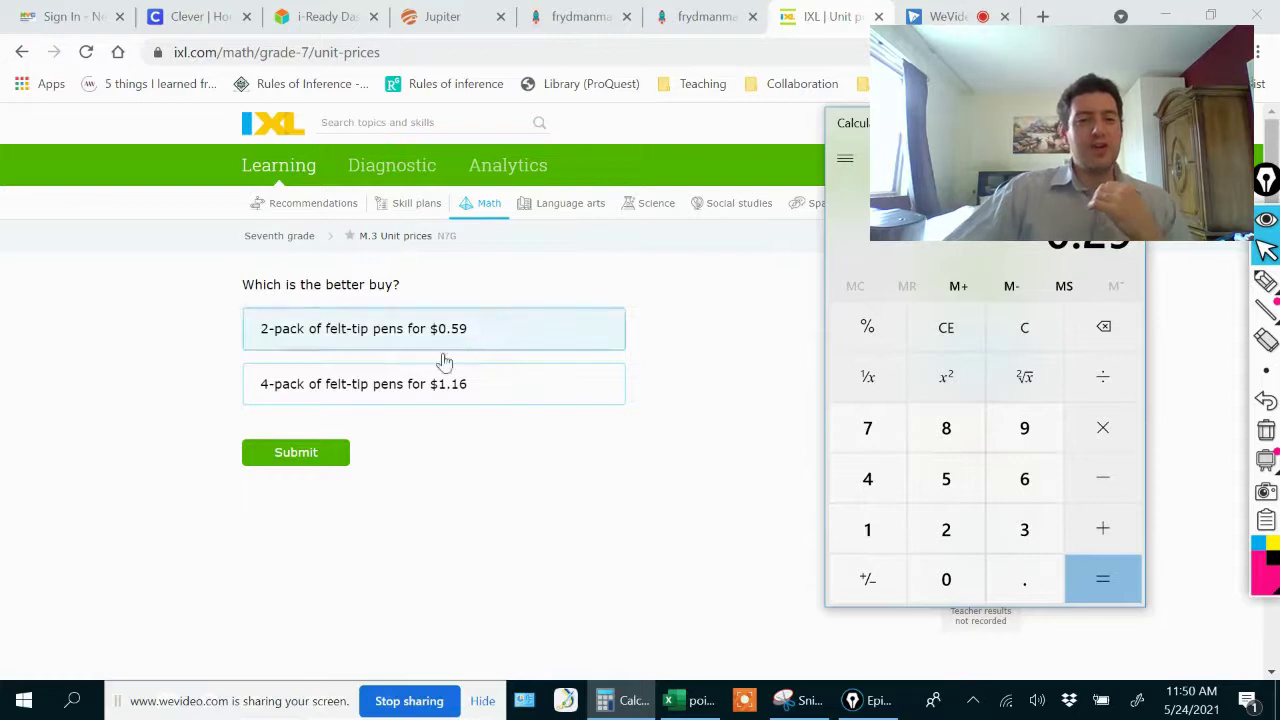
# - Submit the 4-pack of felt-tip pens for $1.16 as the better buy in IXL
pyautogui.click(414, 391)
pyautogui.click(416, 392)
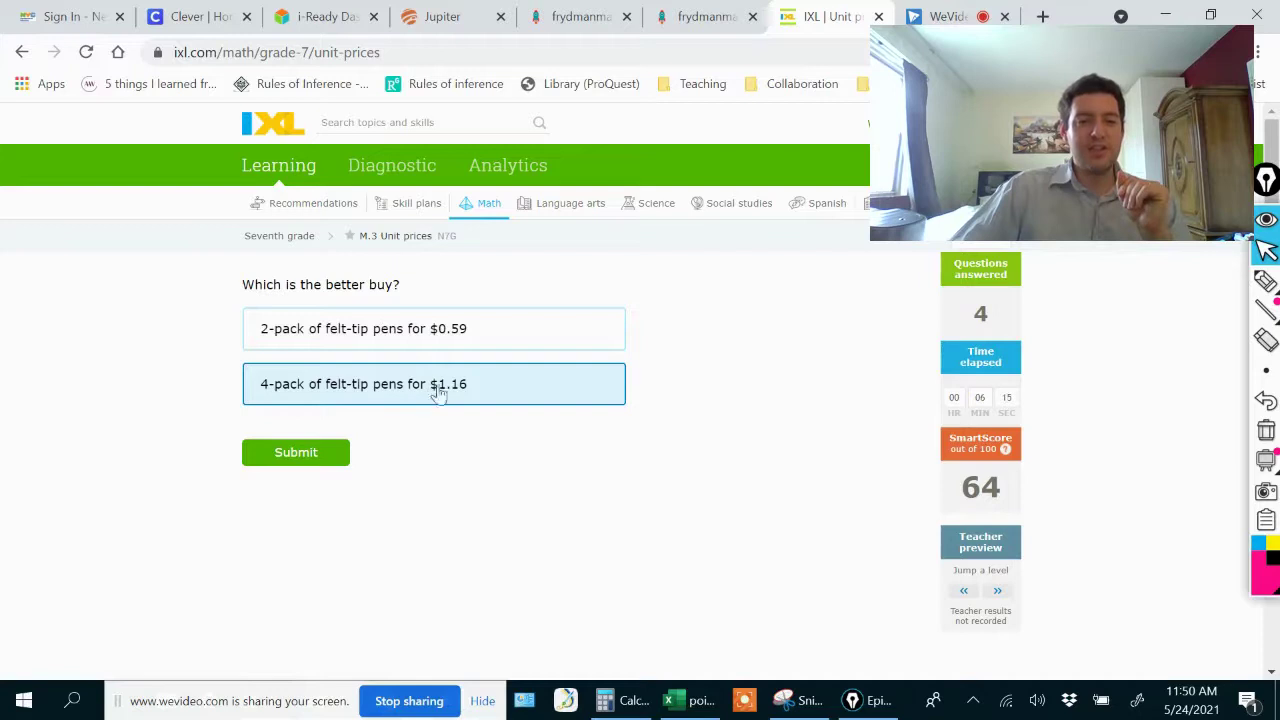
pyautogui.click(300, 453)
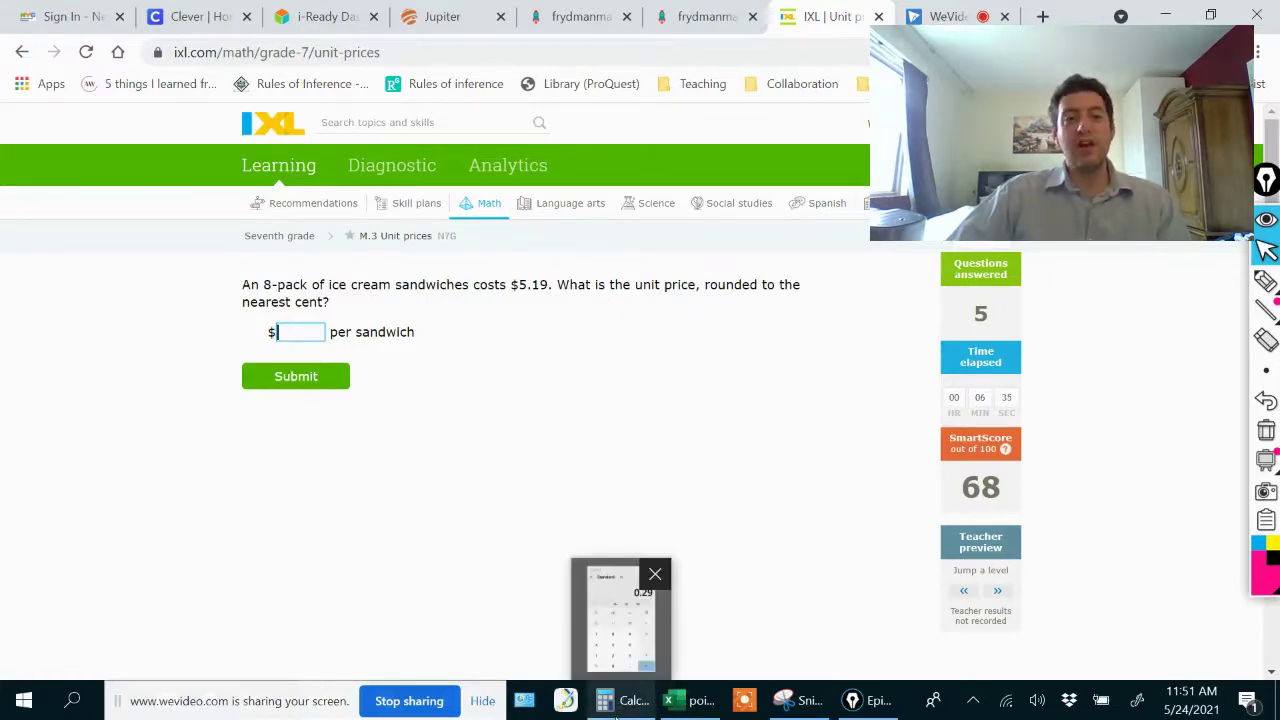
# - Calculate the unit price for the 8-pack of ice cream sandwiches in Calculator as 5.19 ÷ 8
pyautogui.click(617, 712)
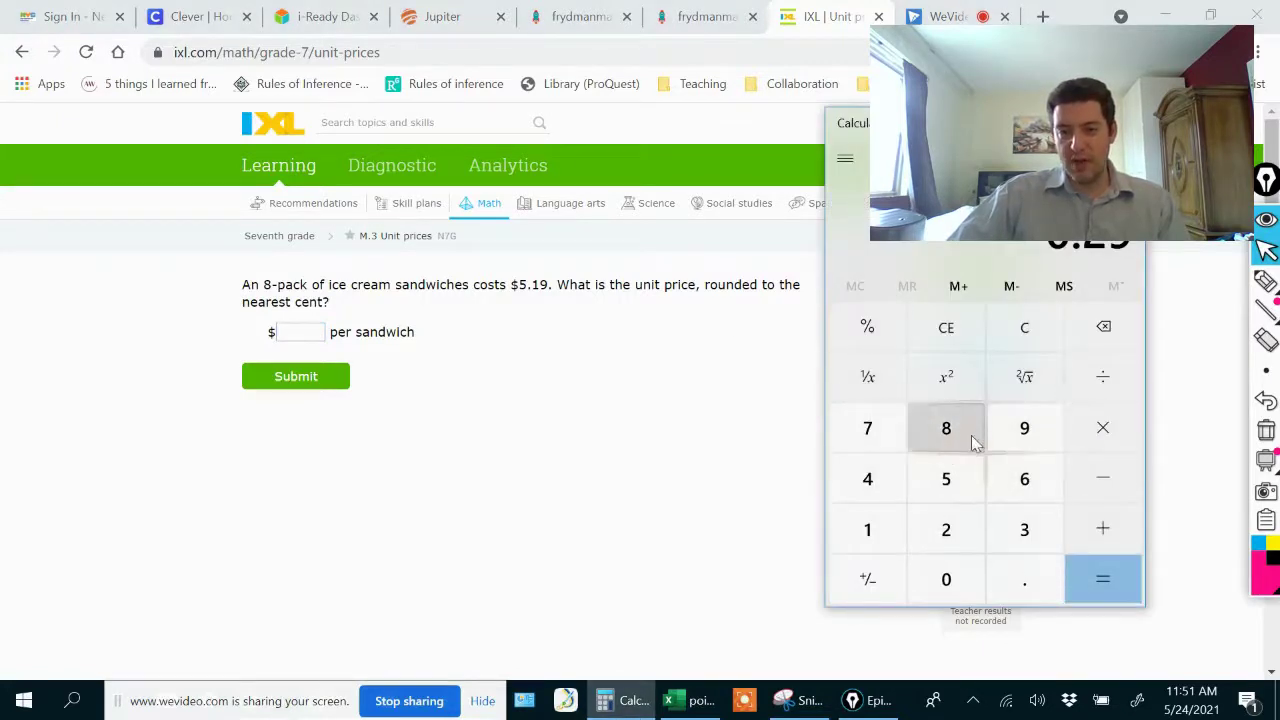
pyautogui.click(950, 481)
pyautogui.click(1010, 575)
pyautogui.click(867, 529)
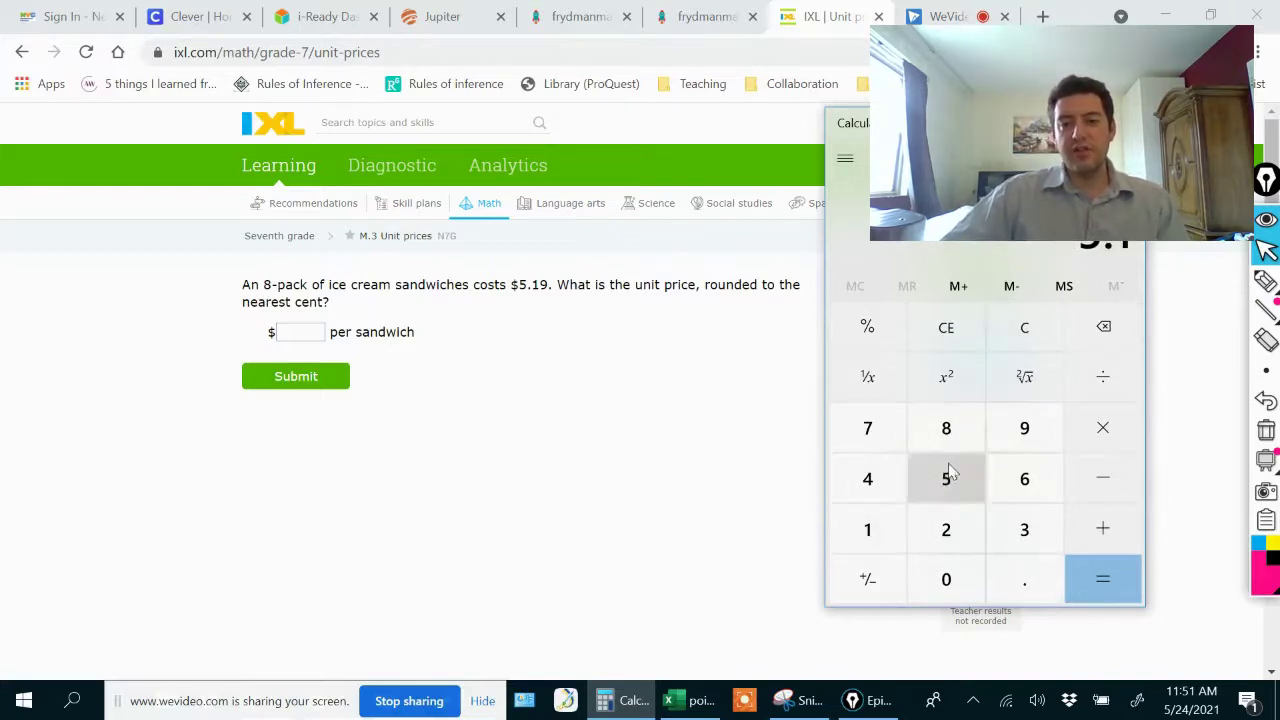
pyautogui.click(1030, 430)
pyautogui.click(1078, 398)
pyautogui.click(946, 430)
pyautogui.click(1100, 578)
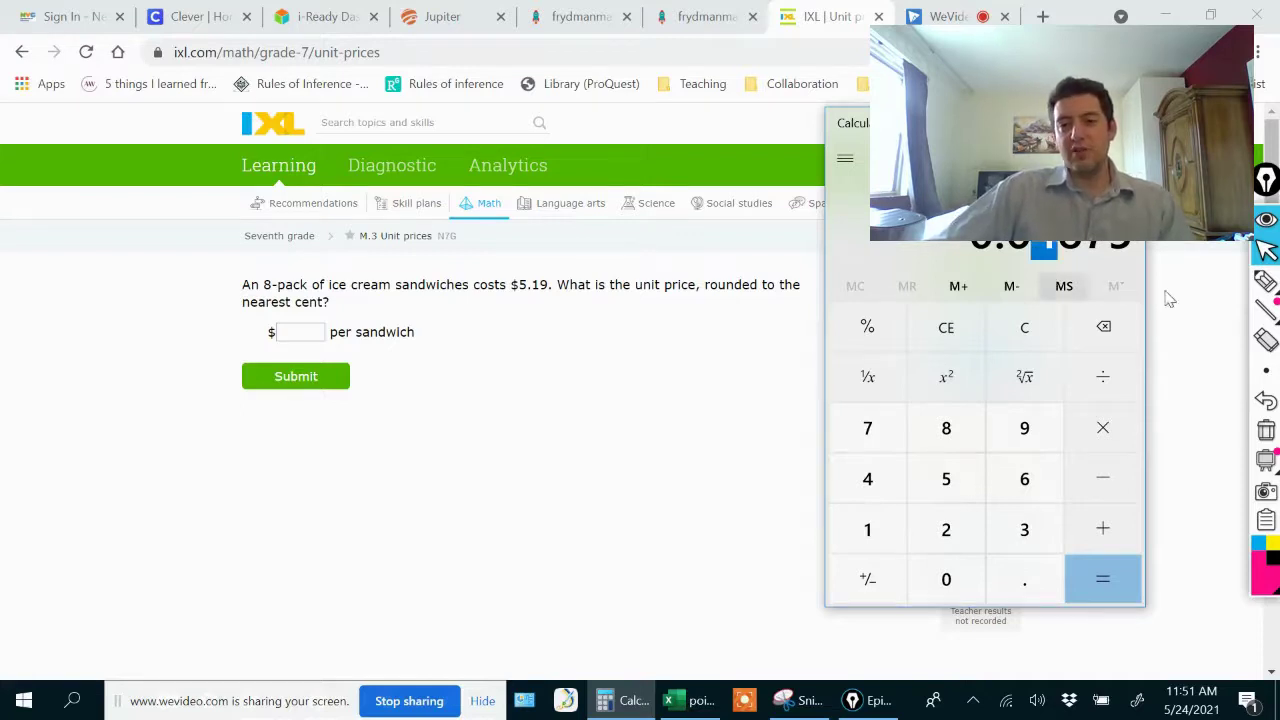
# - Draw a pink arrow pointing up at the result's hundredths digit, and highlight the thousandths and hundredths digits in turn
pyautogui.click(1266, 282)
pyautogui.moveTo(1044, 320)
pyautogui.mouseDown()
pyautogui.moveTo(1044, 276)
pyautogui.moveTo(1053, 292)
pyautogui.mouseUp()
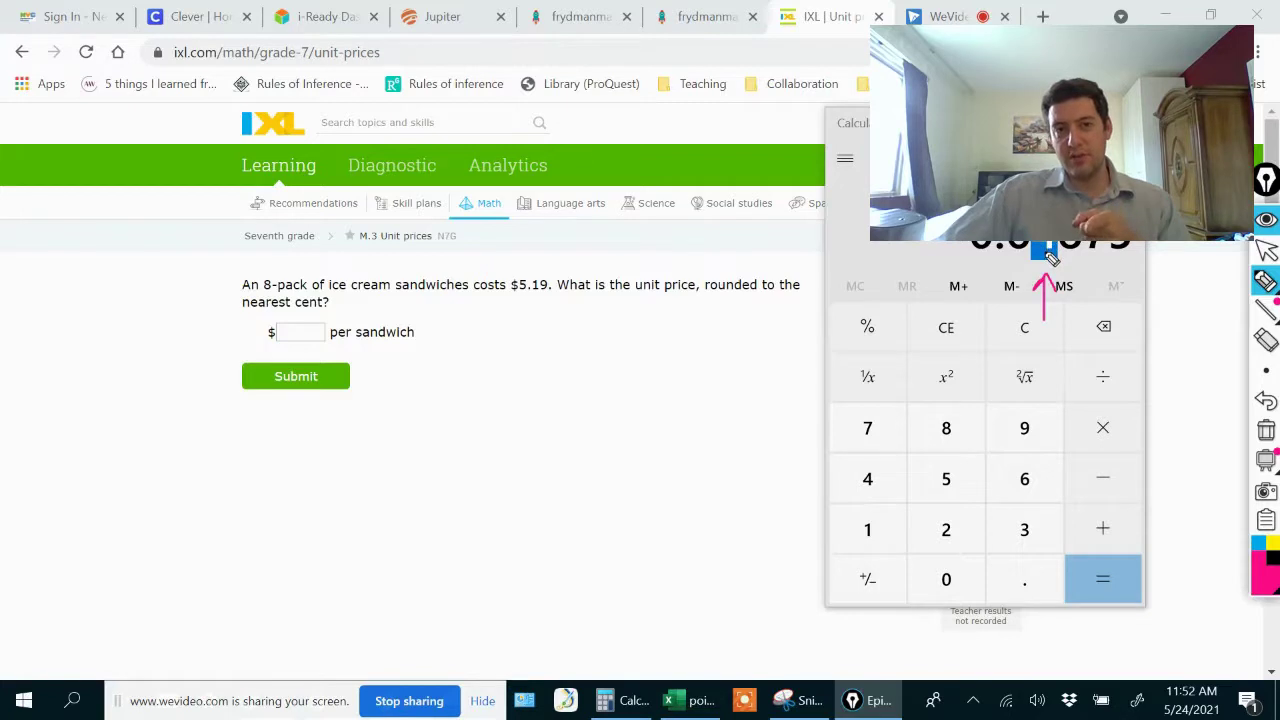
pyautogui.click(1266, 246)
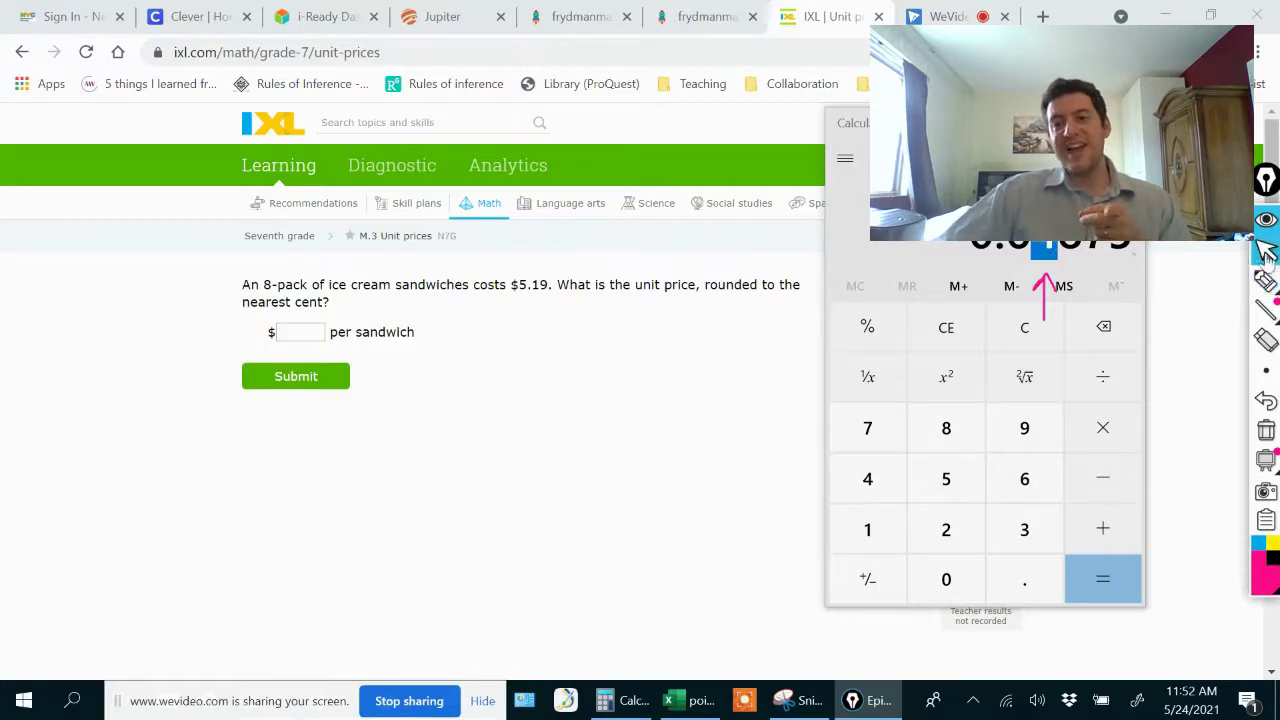
pyautogui.click(1070, 245)
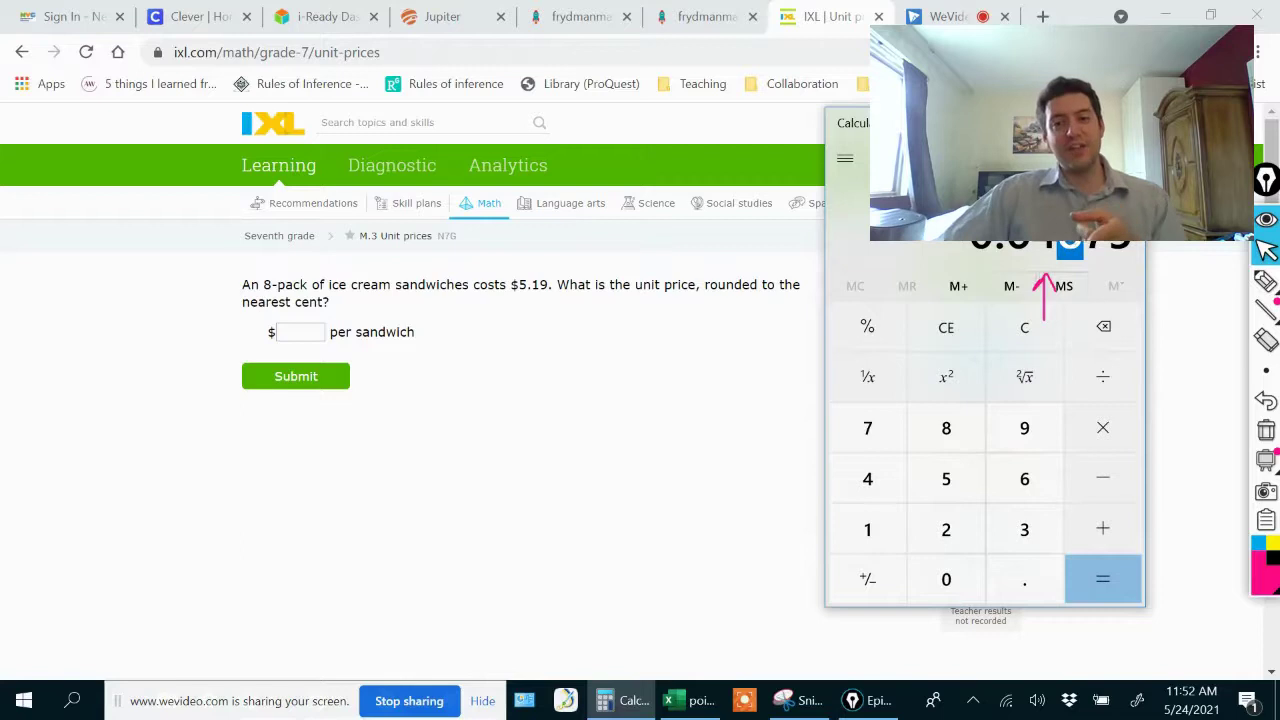
pyautogui.click(1043, 248)
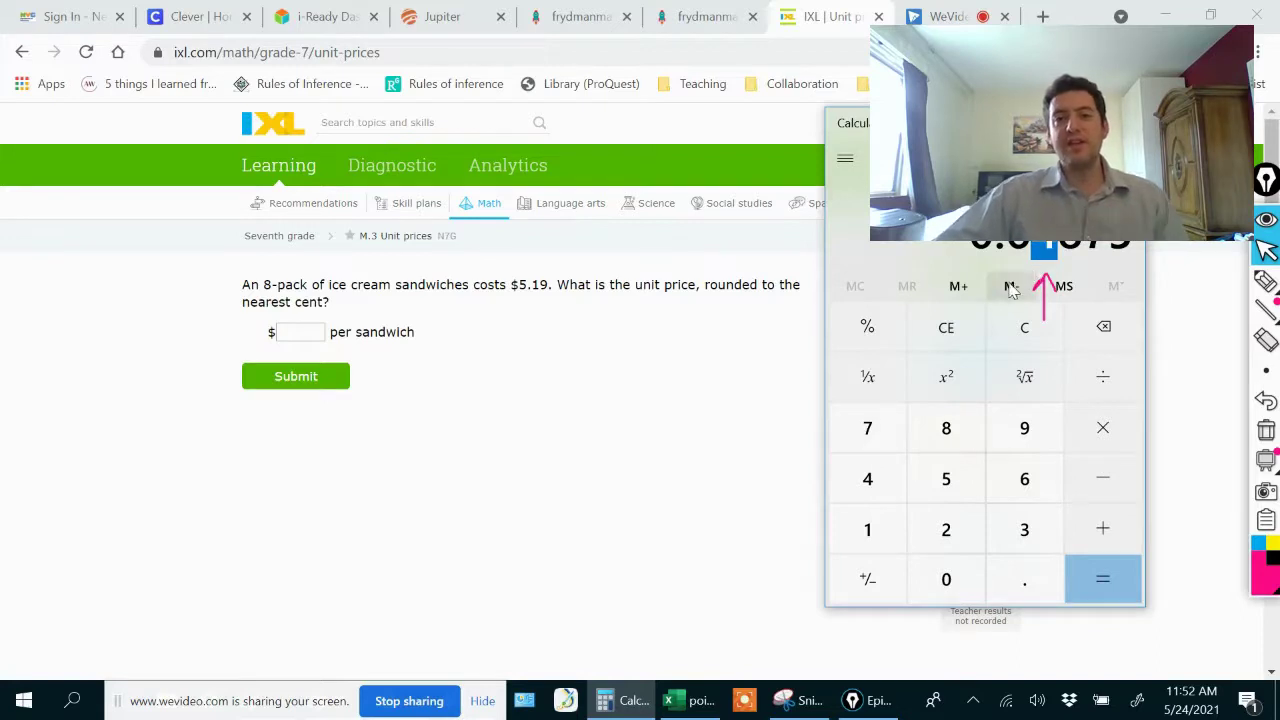
# - Submit 0.65 as the rounded price per sandwich in IXL
pyautogui.click(800, 423)
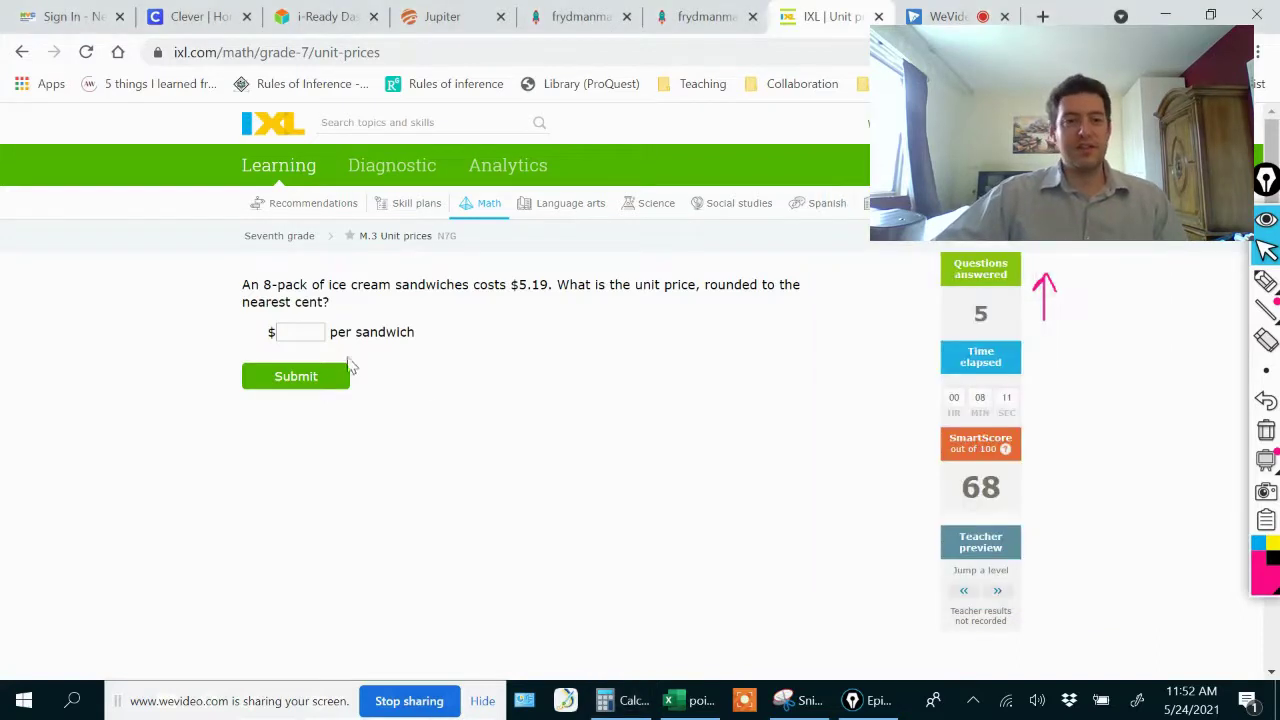
pyautogui.click(298, 335)
pyautogui.write('0.65')
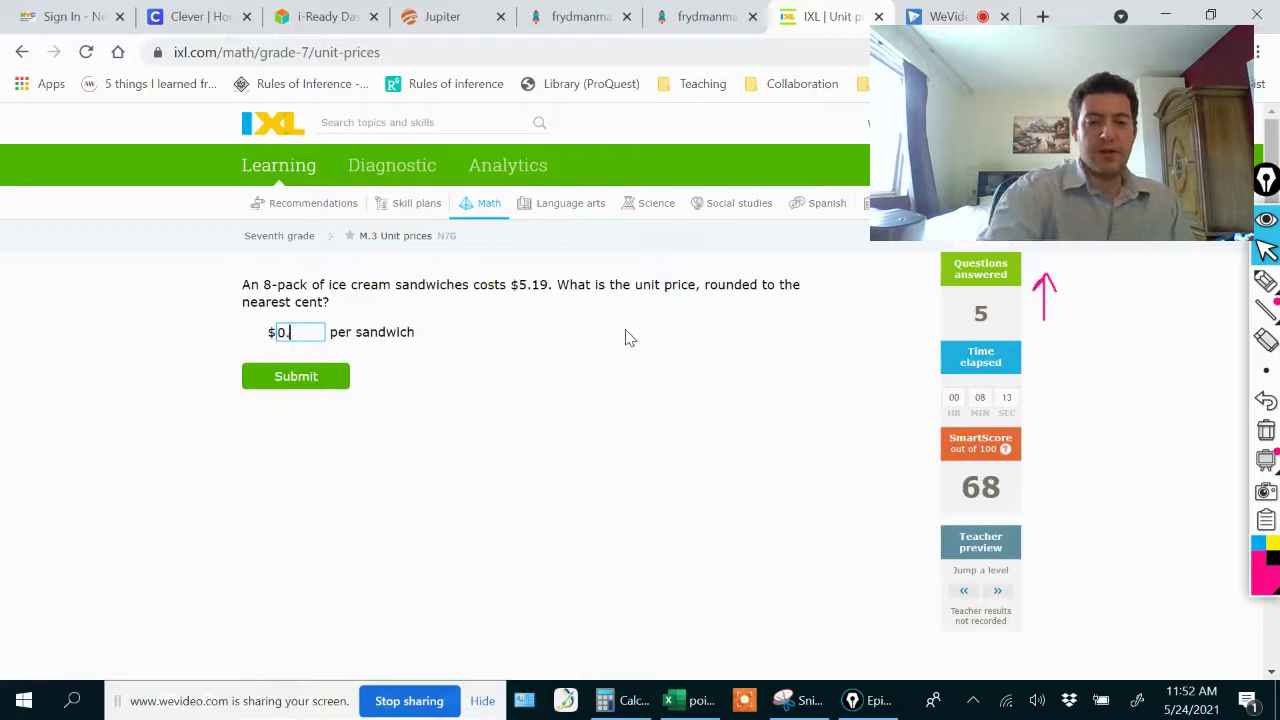
pyautogui.click(290, 376)
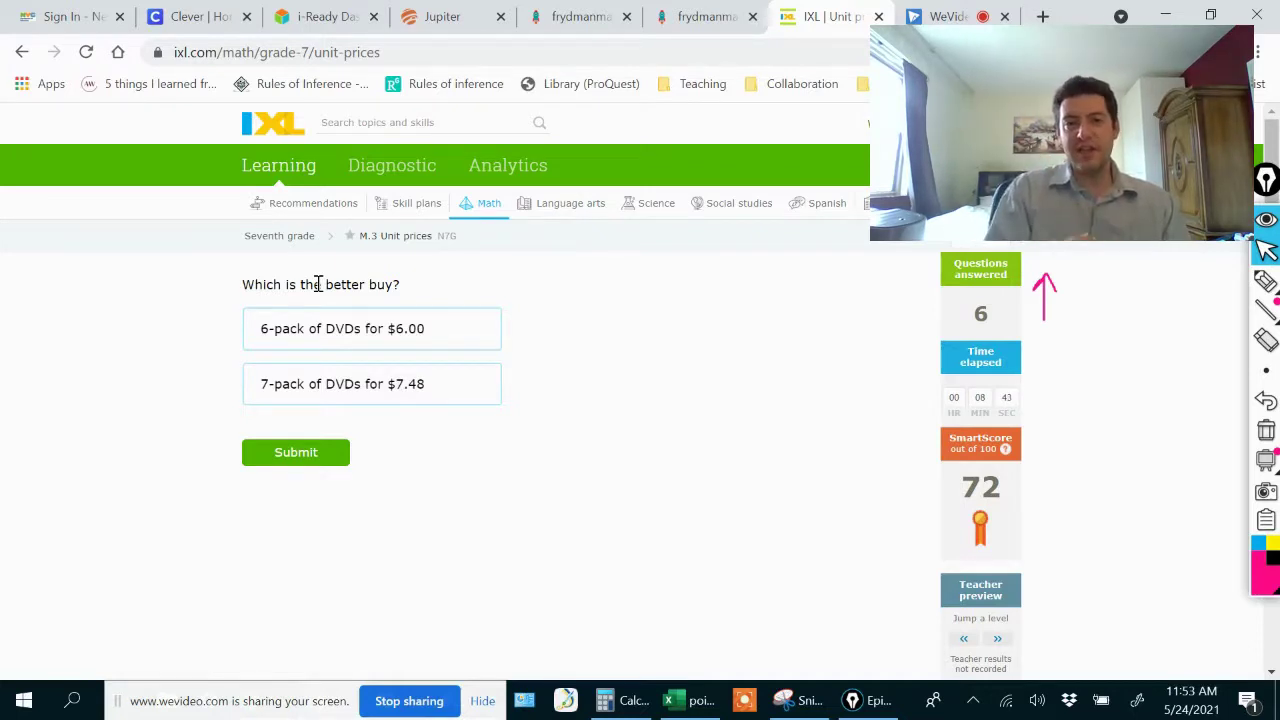
# - Choose the 6-pack of DVDs for $6.00 in IXL, and clear both the arrow annotation and the Calculator entry
pyautogui.click(350, 330)
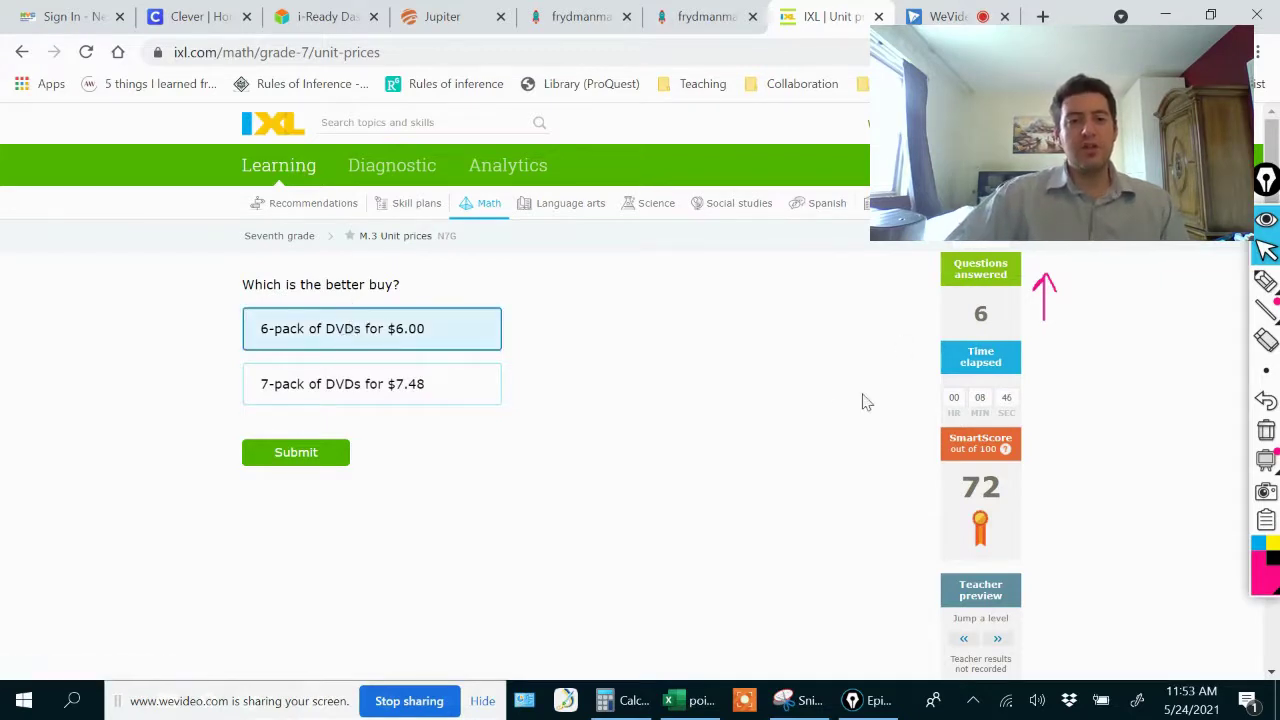
pyautogui.click(622, 700)
pyautogui.click(1266, 401)
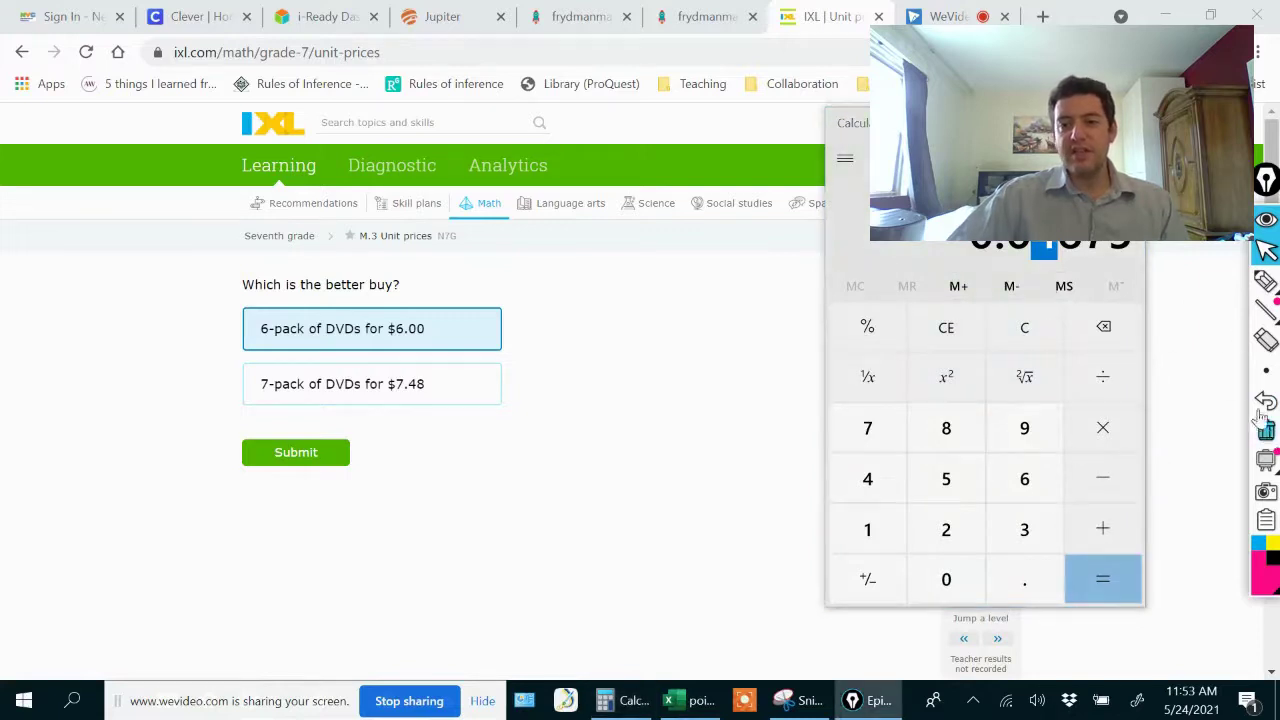
pyautogui.click(1035, 332)
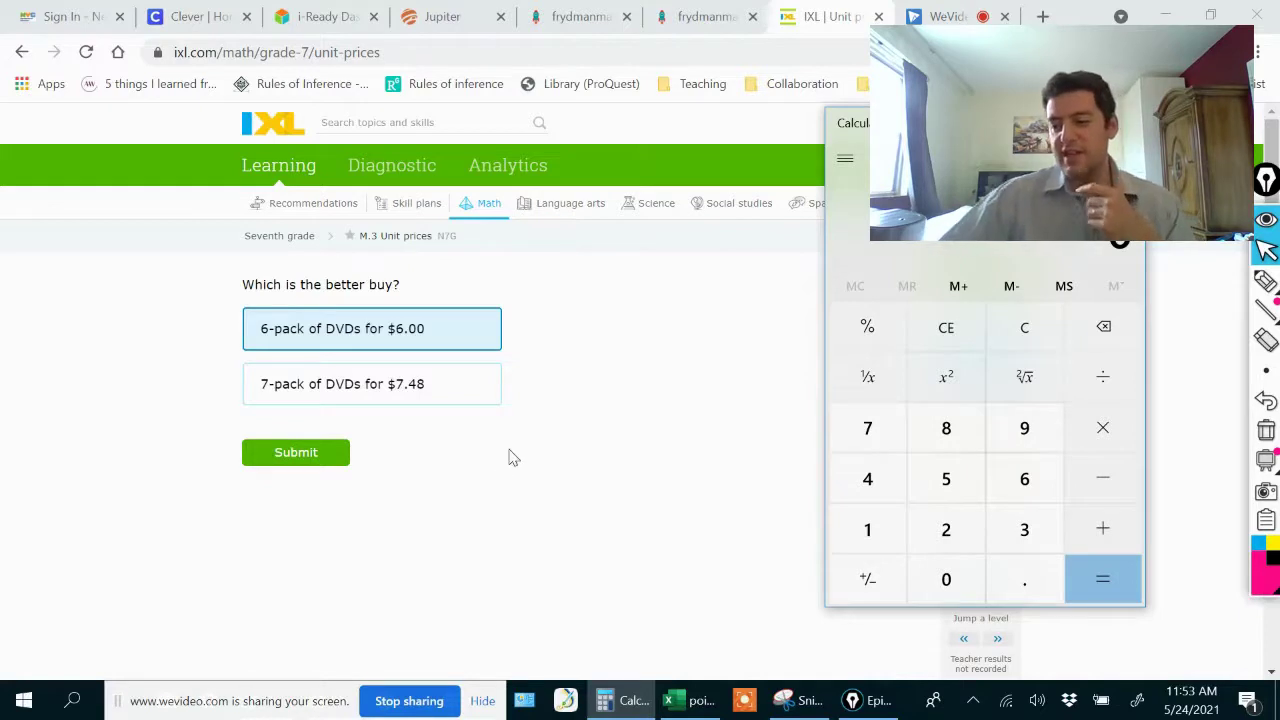
# - Cross out the 7-pack's $7.48 price by hand, write $7.00 below it, and erase these annotations
pyautogui.click(1262, 283)
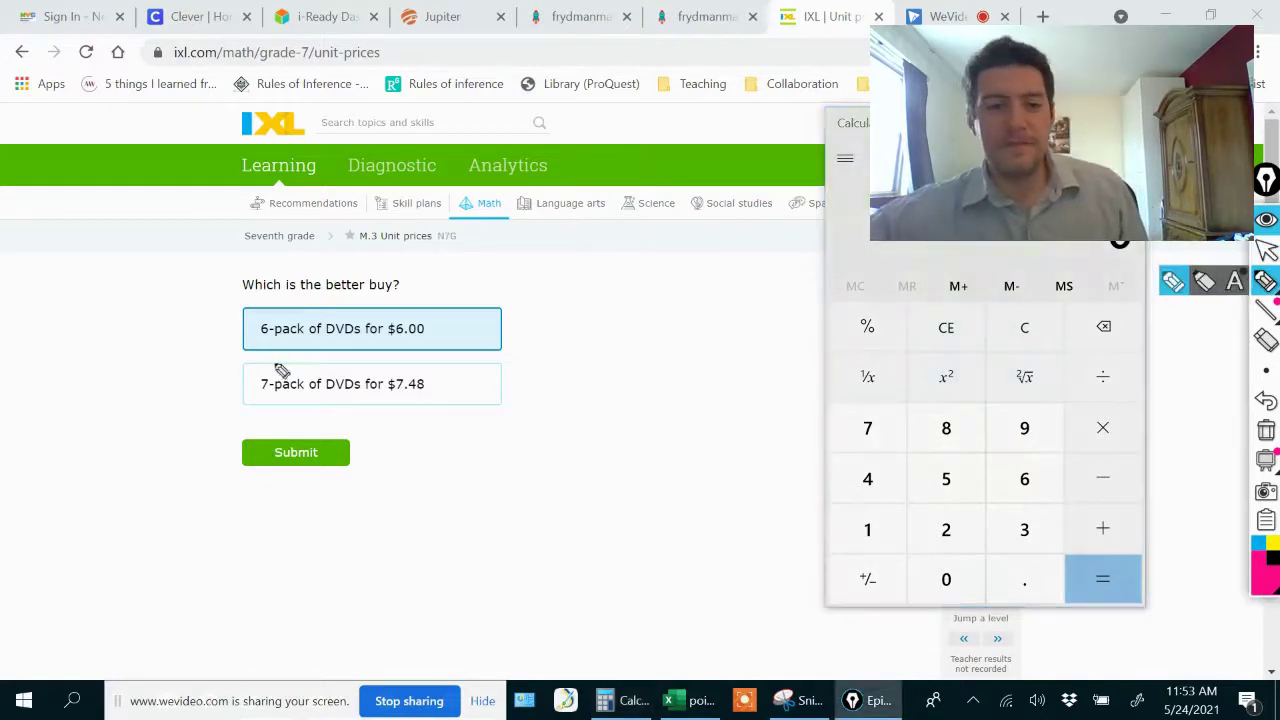
pyautogui.moveTo(388, 385)
pyautogui.mouseDown()
pyautogui.moveTo(428, 384)
pyautogui.moveTo(397, 431)
pyautogui.moveTo(440, 429)
pyautogui.mouseUp()
pyautogui.click(414, 435)
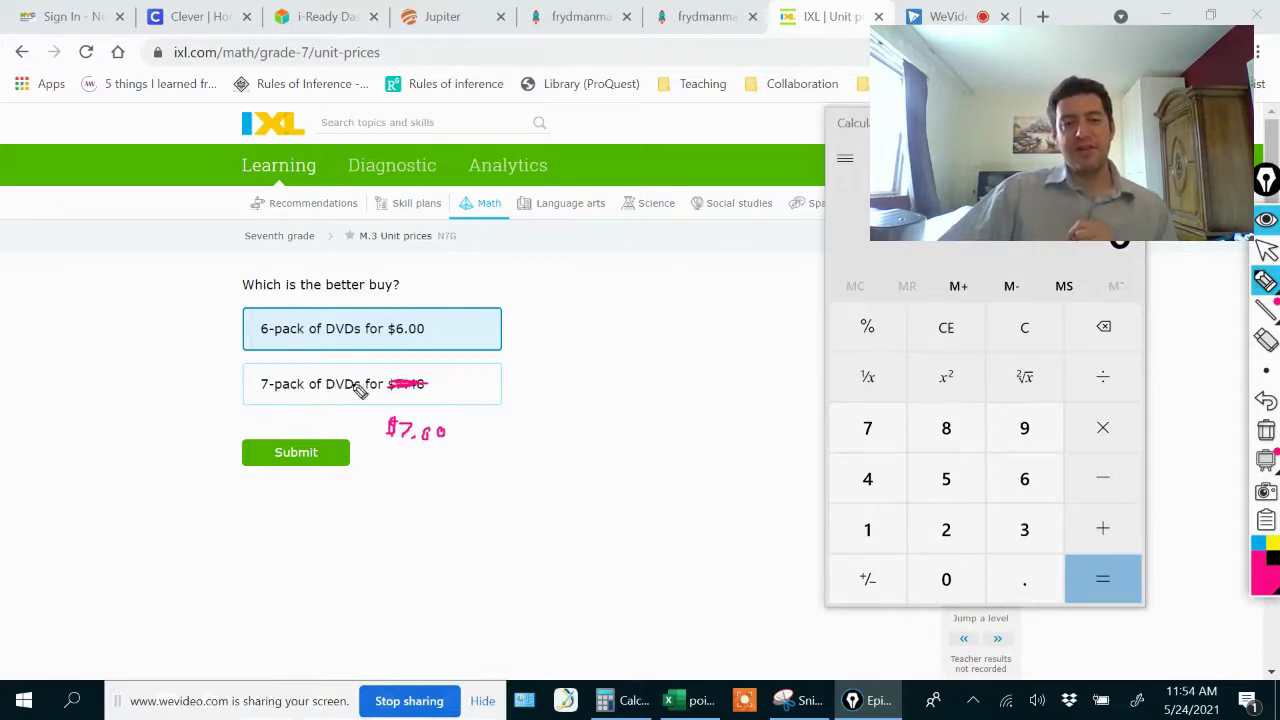
pyautogui.click(1266, 430)
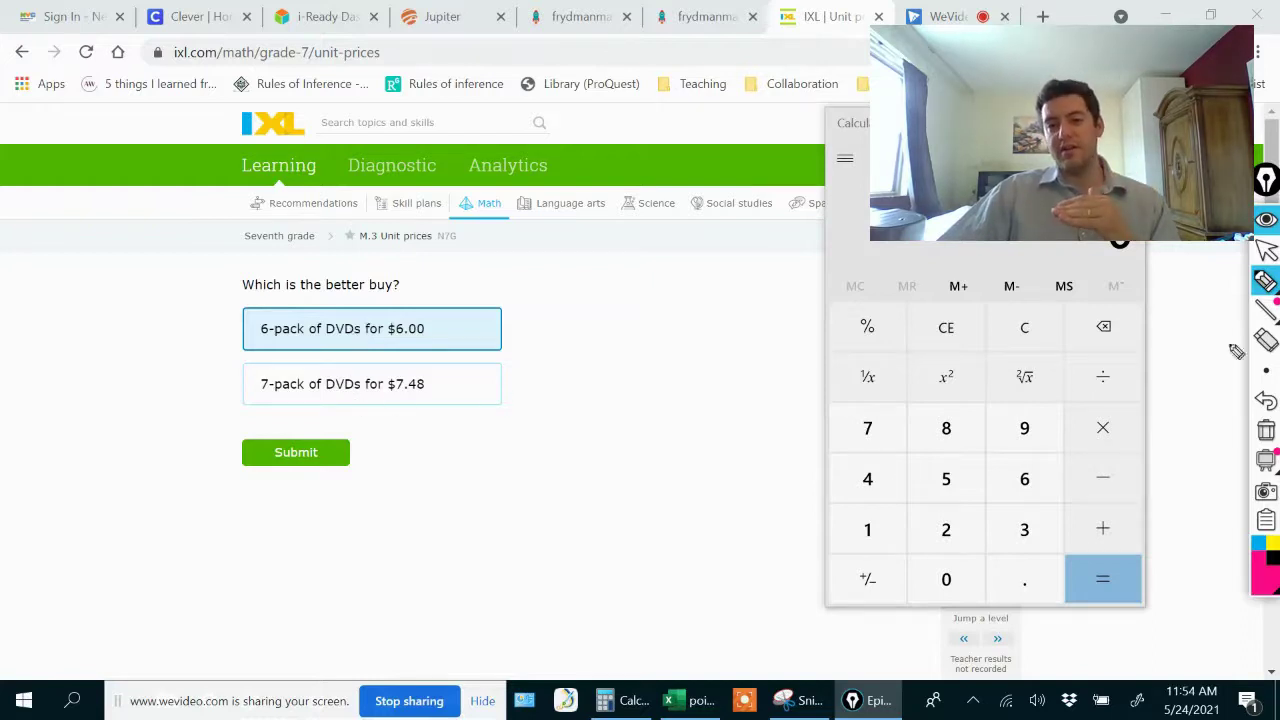
pyautogui.click(1266, 250)
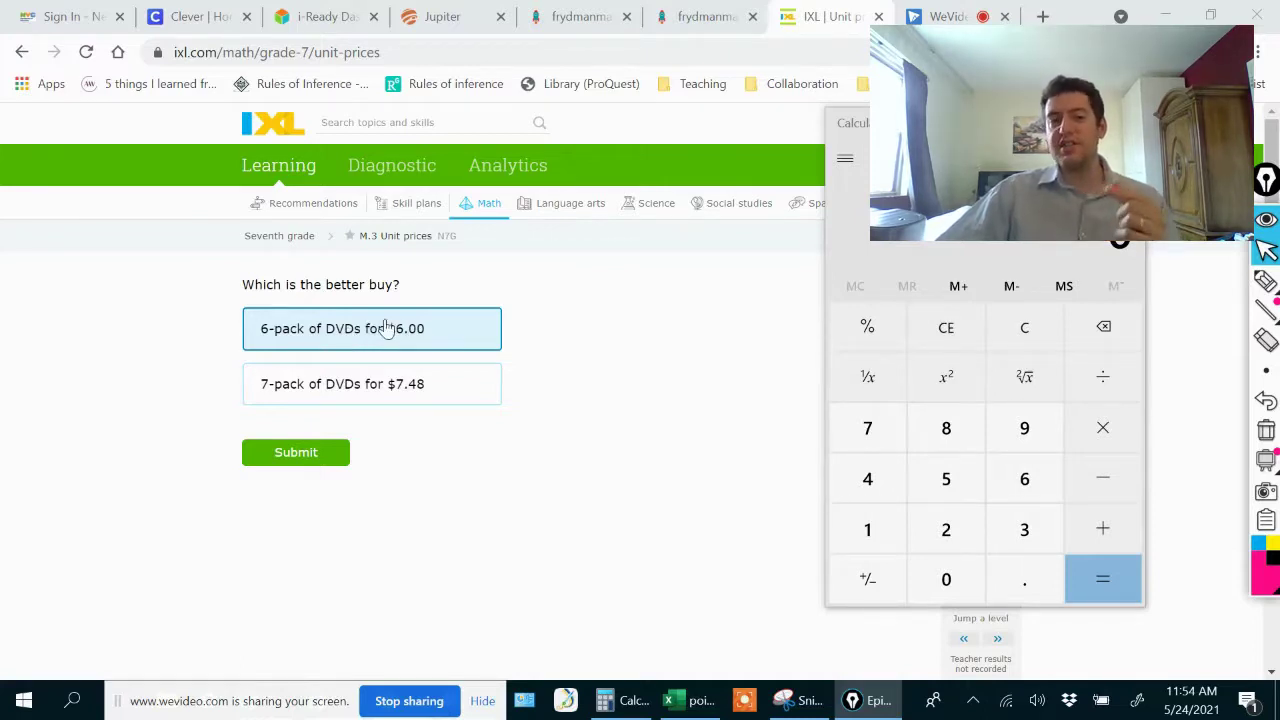
# - Choose the 7-pack of DVDs in IXL and calculate its unit price in Calculator as 7.48 ÷ 7
pyautogui.click(365, 388)
pyautogui.click(624, 690)
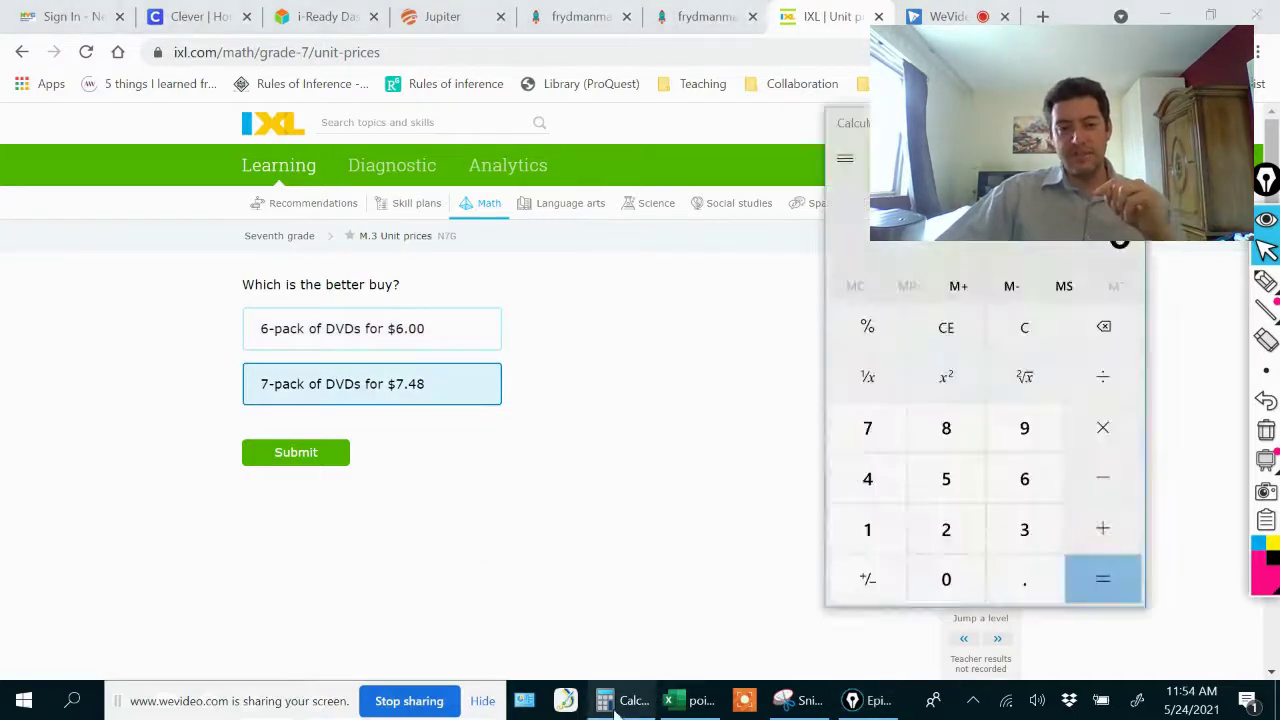
pyautogui.click(1021, 573)
pyautogui.click(868, 479)
pyautogui.click(946, 428)
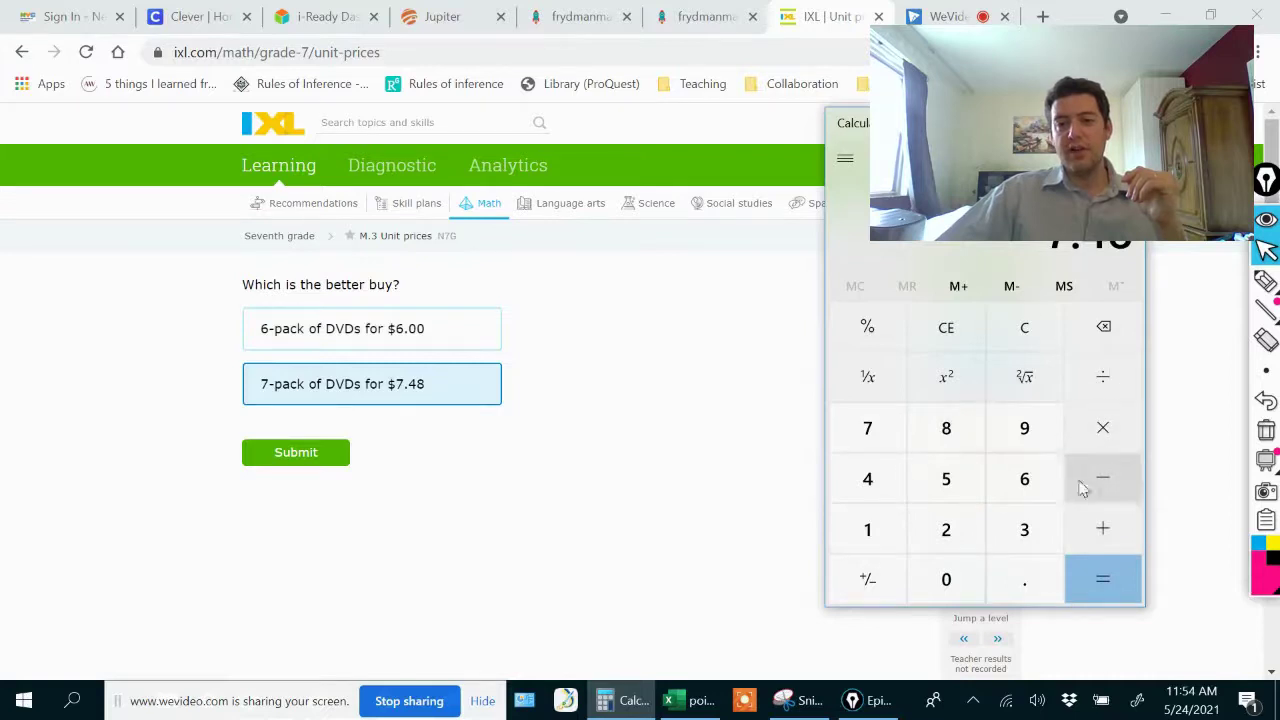
pyautogui.click(866, 429)
pyautogui.click(1104, 577)
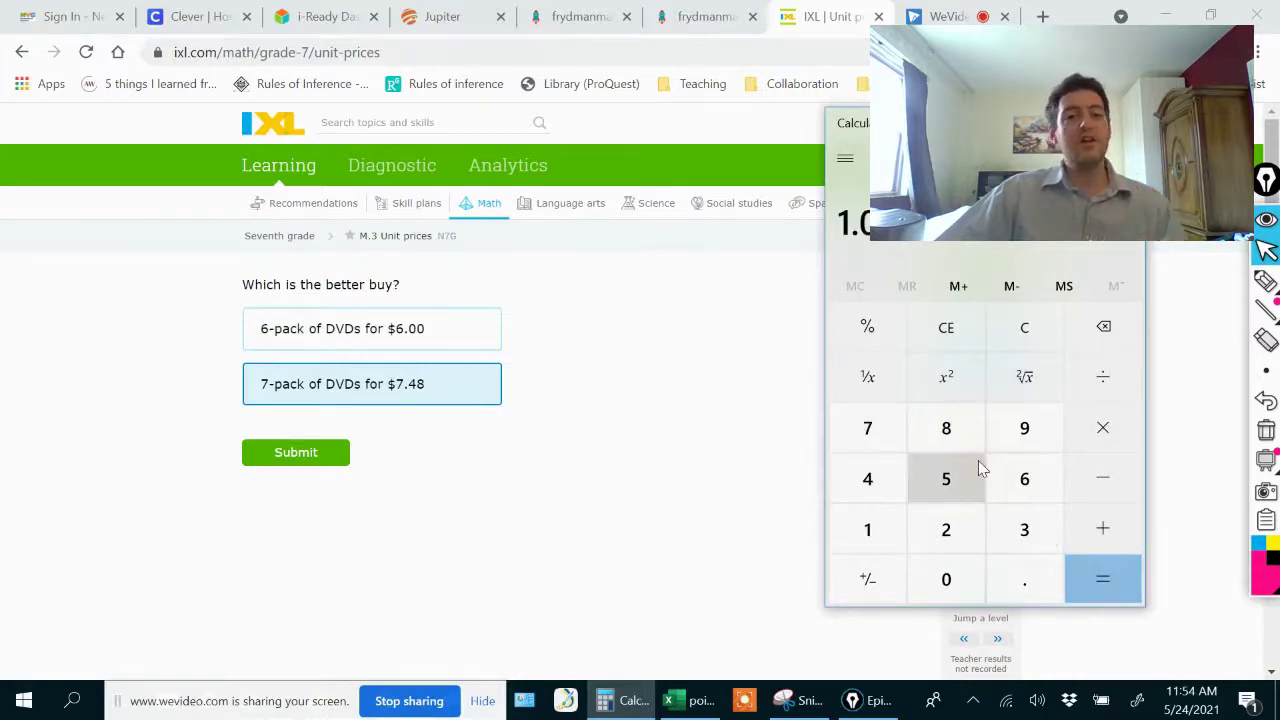
# - Calculate the 6-pack's unit price in Calculator as 6 ÷ 6 and submit the 6-pack of DVDs for $6.00 as the better buy
pyautogui.click(352, 337)
pyautogui.click(622, 700)
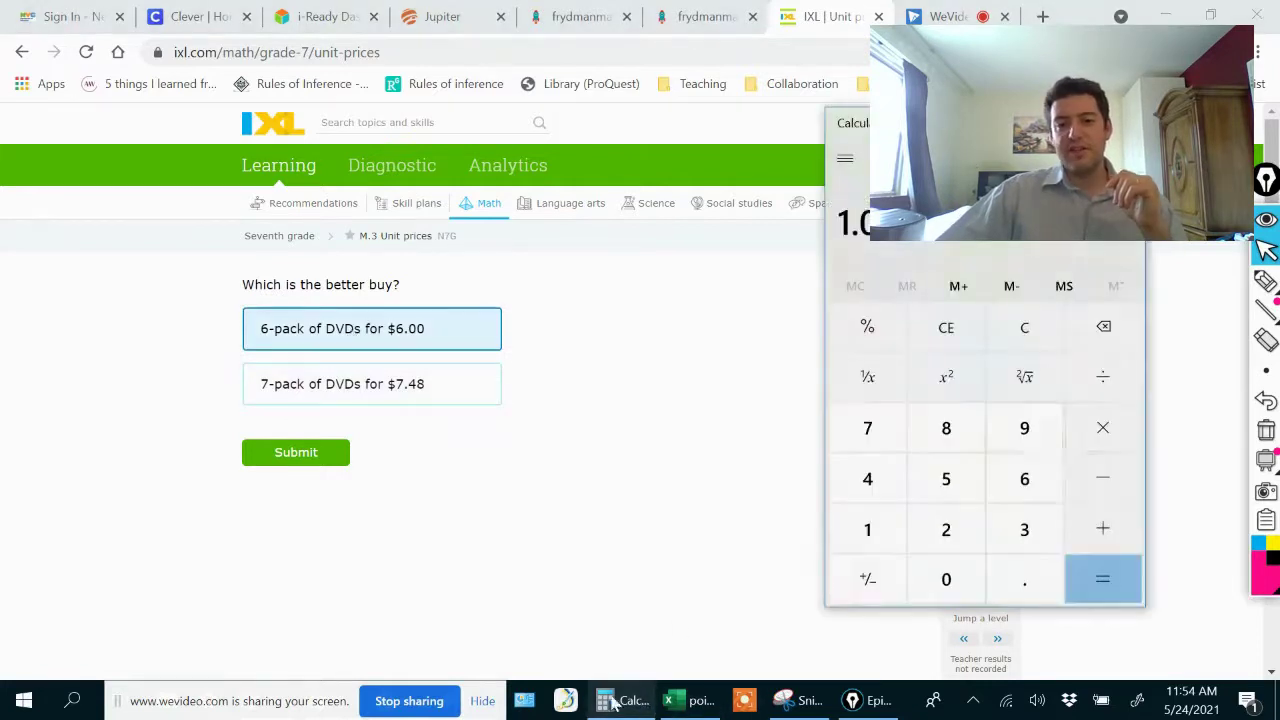
pyautogui.click(1047, 468)
pyautogui.click(1102, 377)
pyautogui.click(1037, 477)
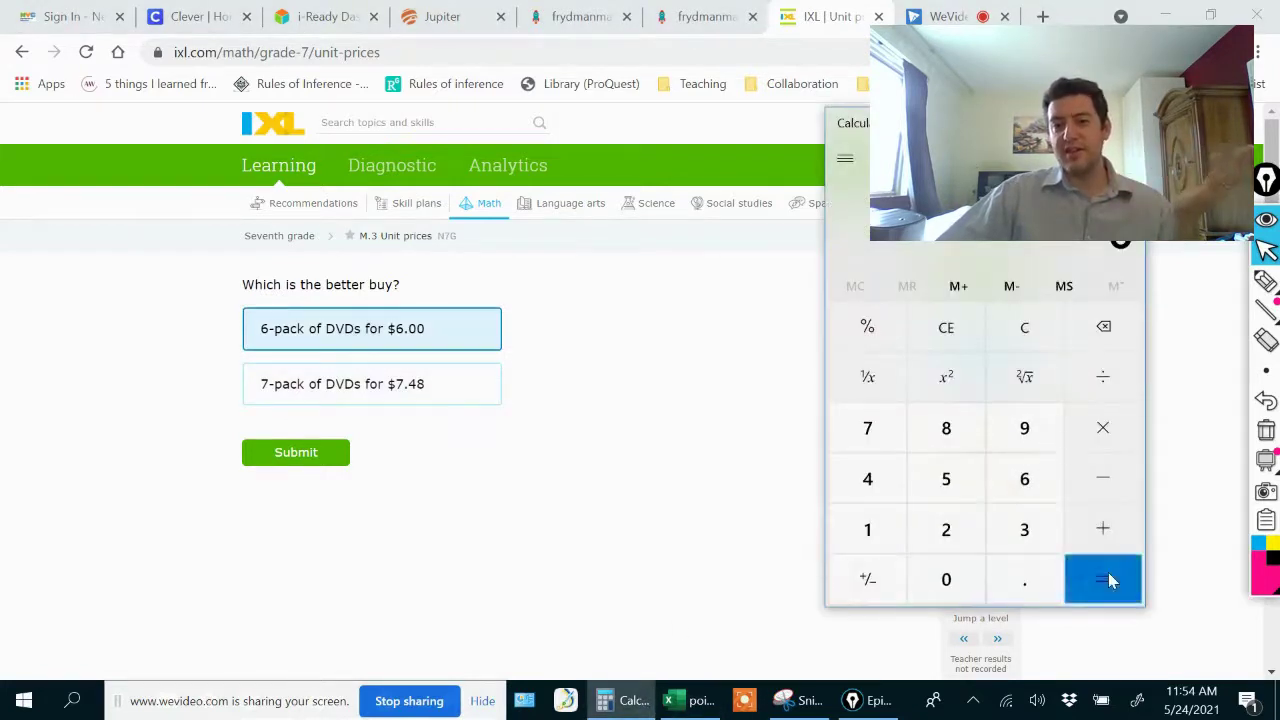
pyautogui.click(1102, 578)
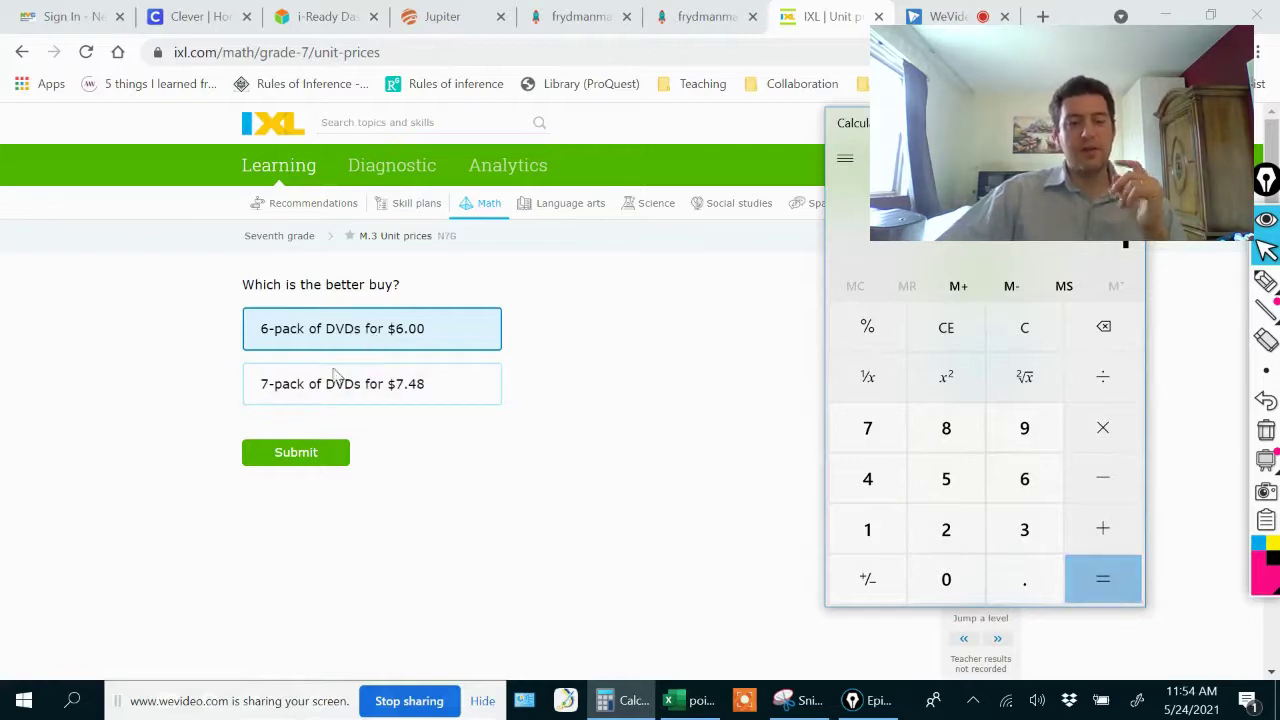
pyautogui.click(287, 460)
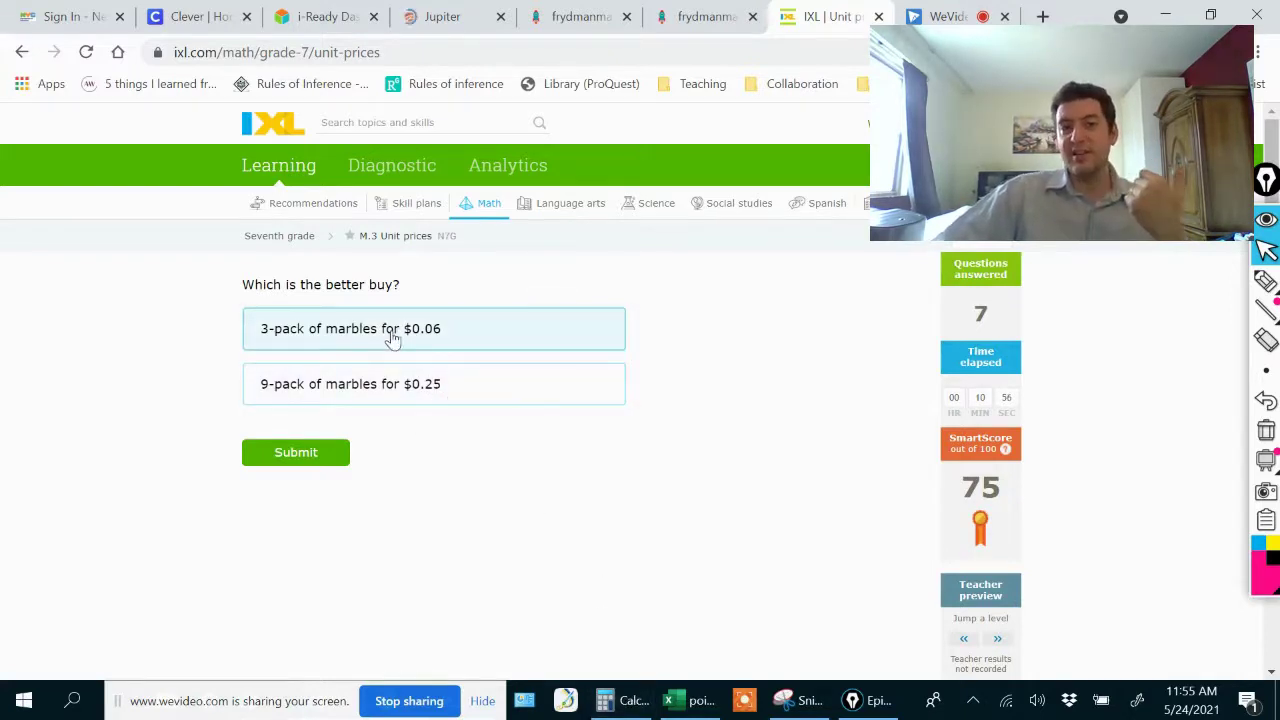
# - Switch to Calculator and calculate the 3-pack of marbles' unit price as 0.06 ÷ 3
pyautogui.click(614, 699)
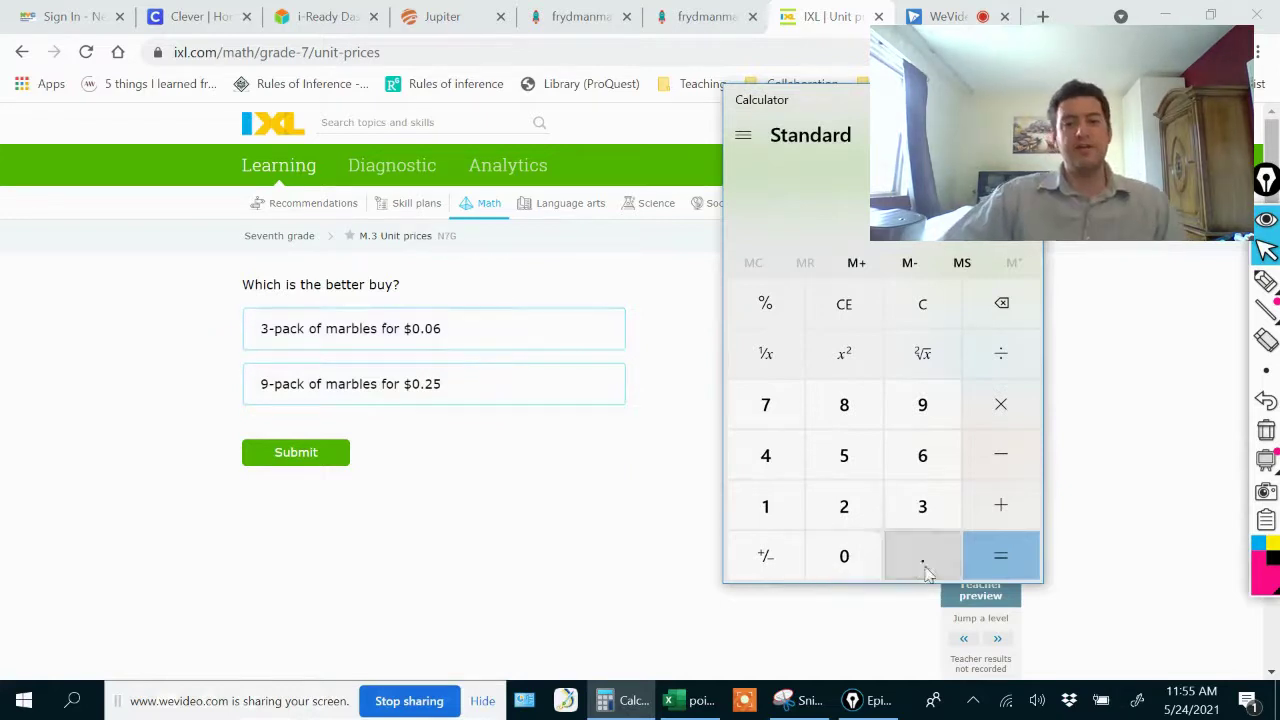
pyautogui.click(842, 556)
pyautogui.click(920, 466)
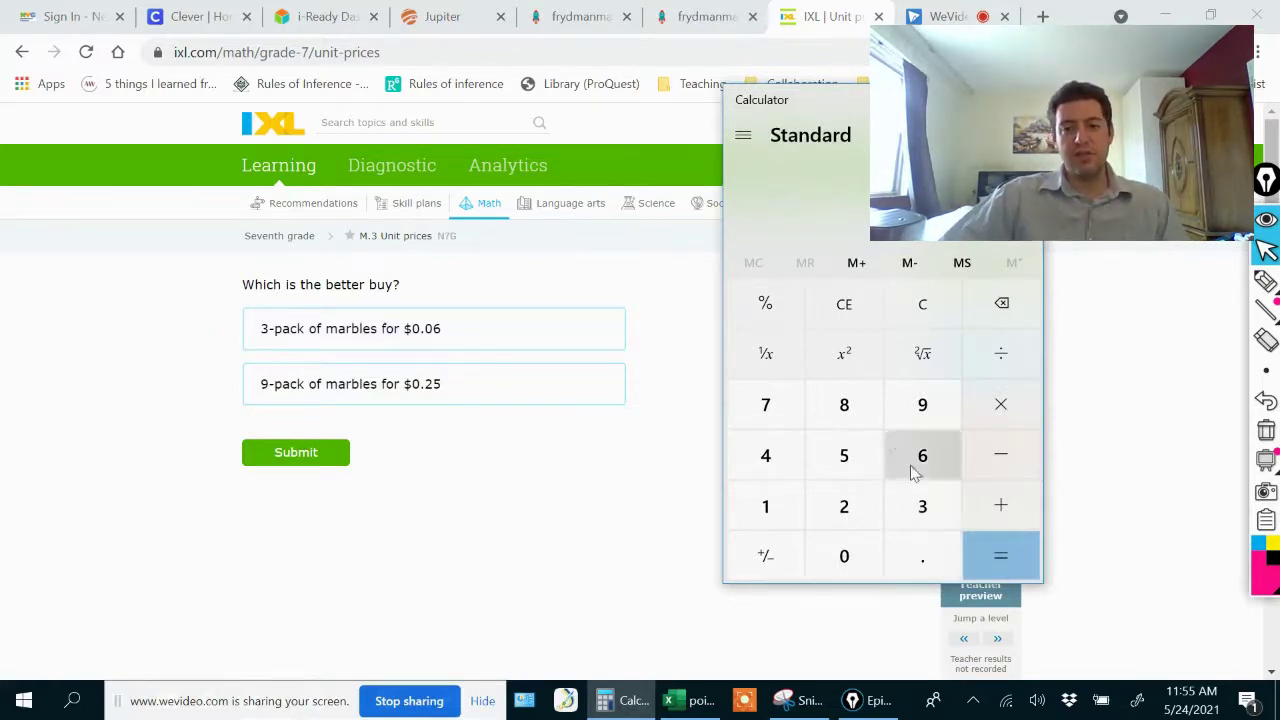
pyautogui.click(1003, 357)
pyautogui.click(926, 509)
pyautogui.click(1003, 566)
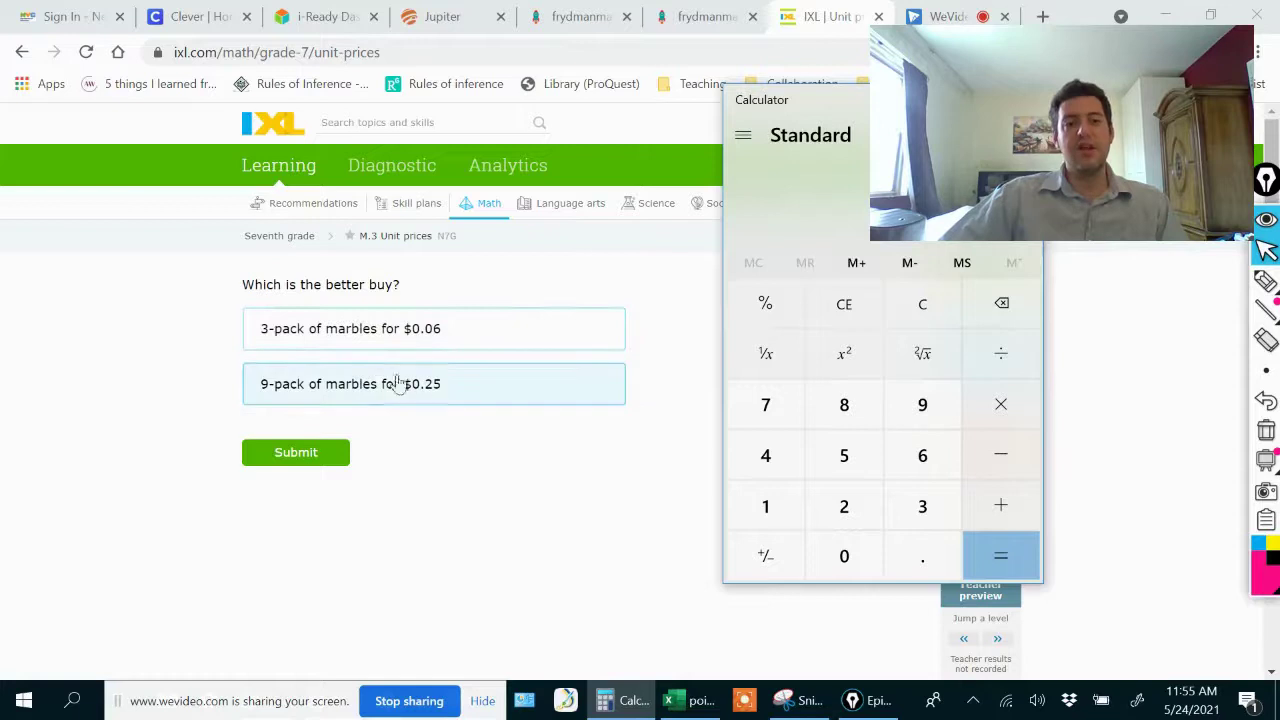
# - Calculate the 9-pack's unit price as 0.25 ÷ 9 and submit the 3-pack of marbles for $0.06 as the better buy in IXL
pyautogui.click(980, 363)
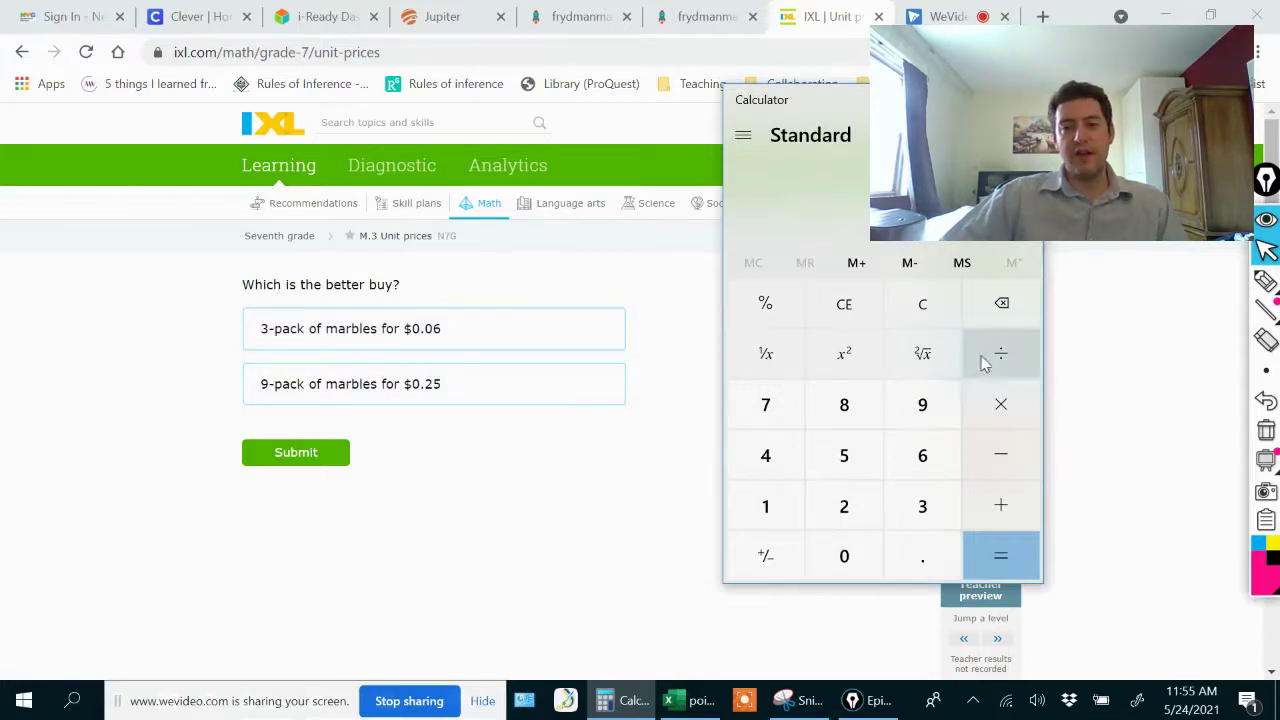
pyautogui.click(934, 411)
pyautogui.click(1003, 553)
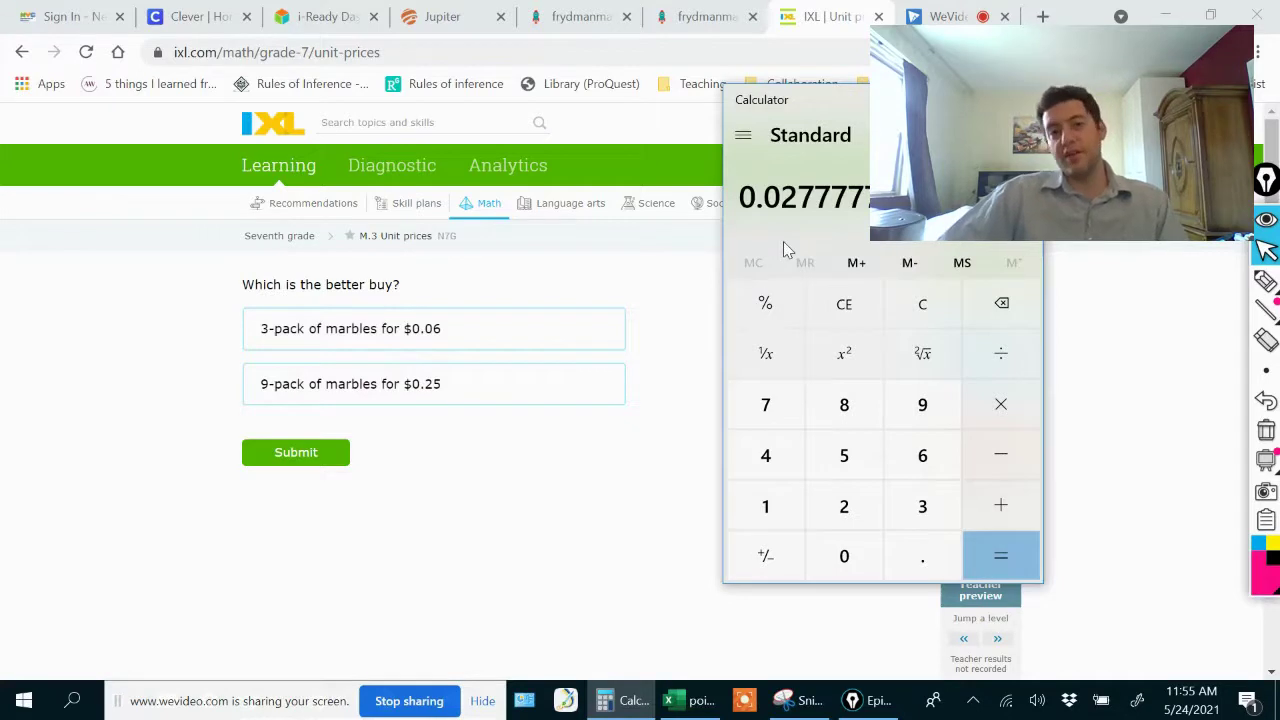
pyautogui.click(430, 330)
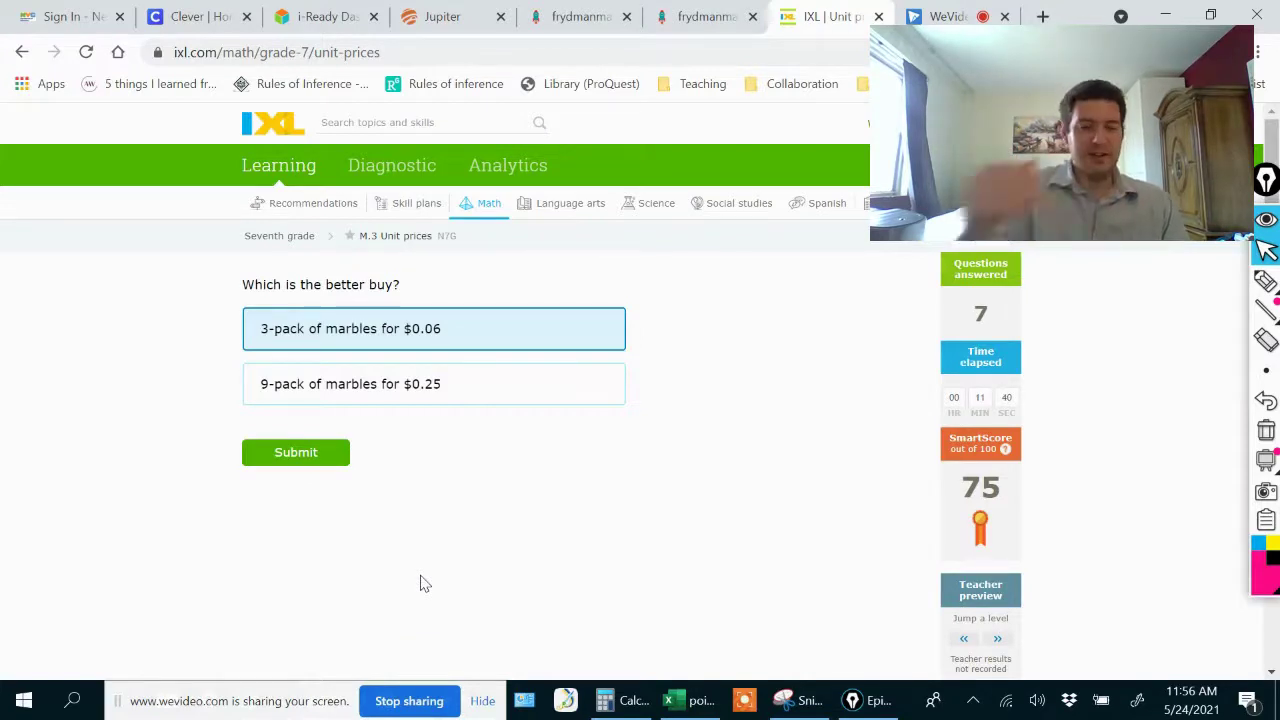
pyautogui.click(278, 453)
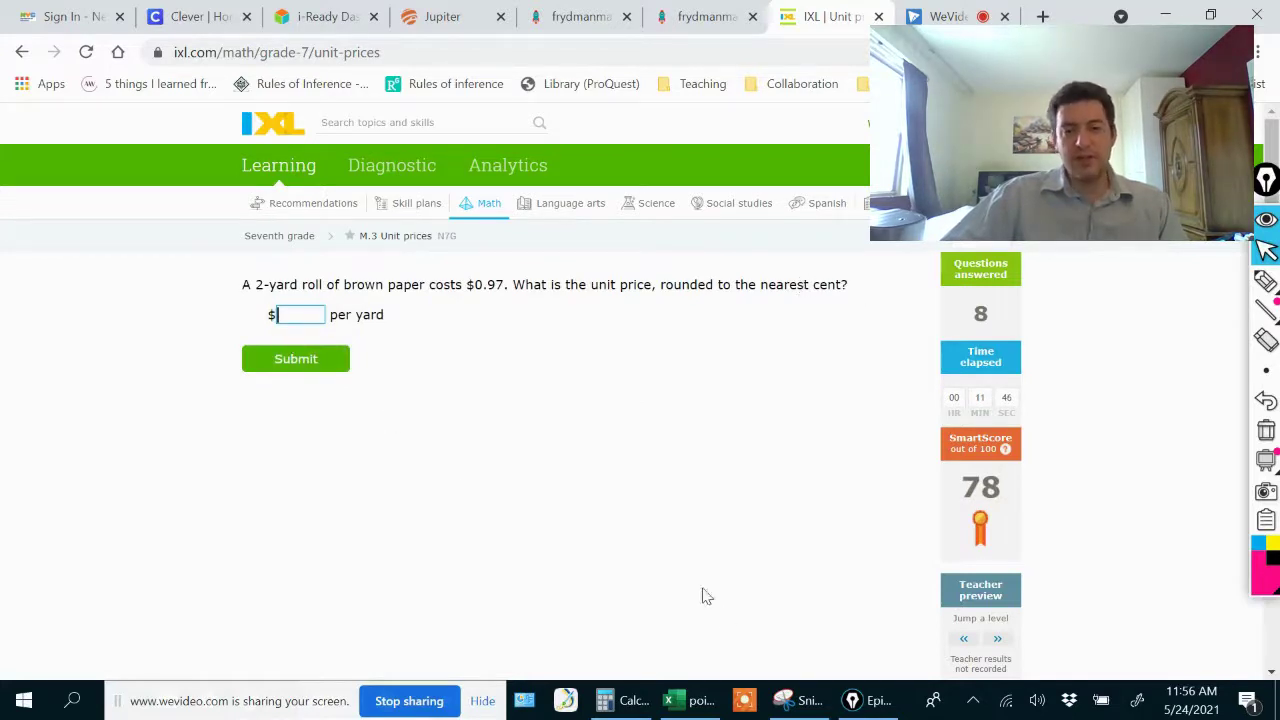
# - Bring up Calculator clear of the brown paper question's text and draw a short pen stroke above its keypad
pyautogui.click(625, 700)
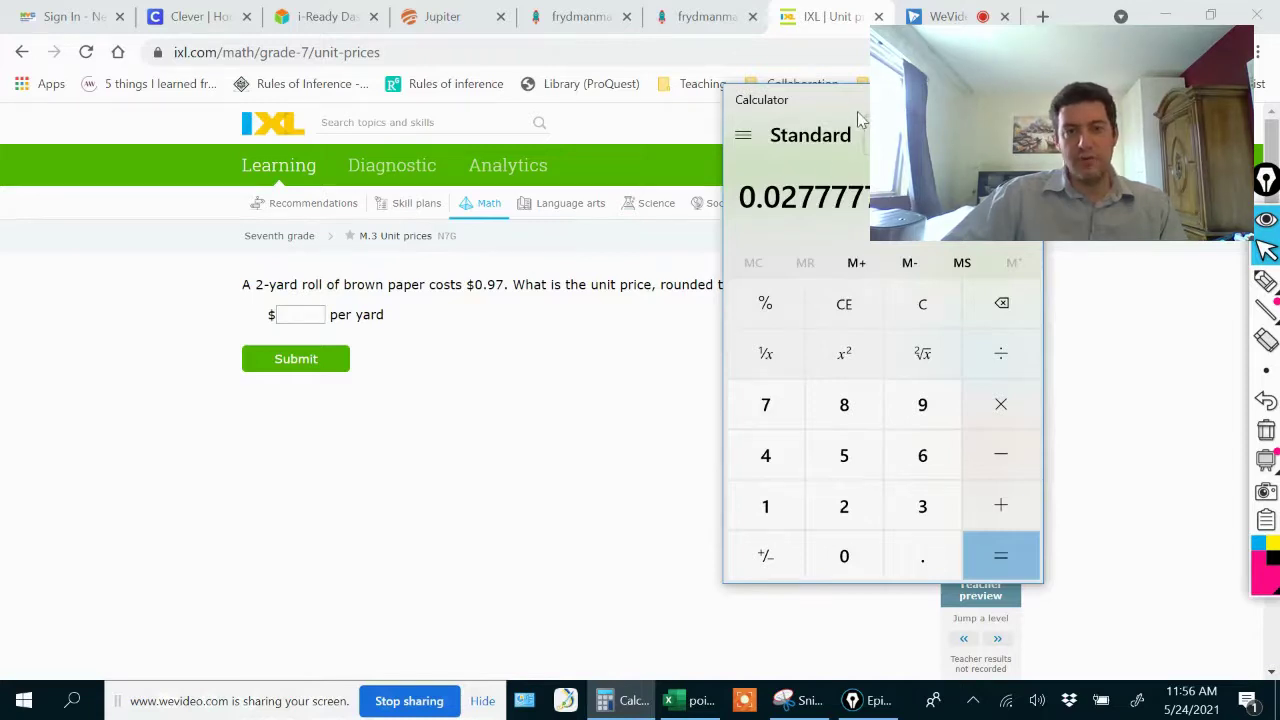
pyautogui.moveTo(857, 111); pyautogui.dragTo(1001, 94)
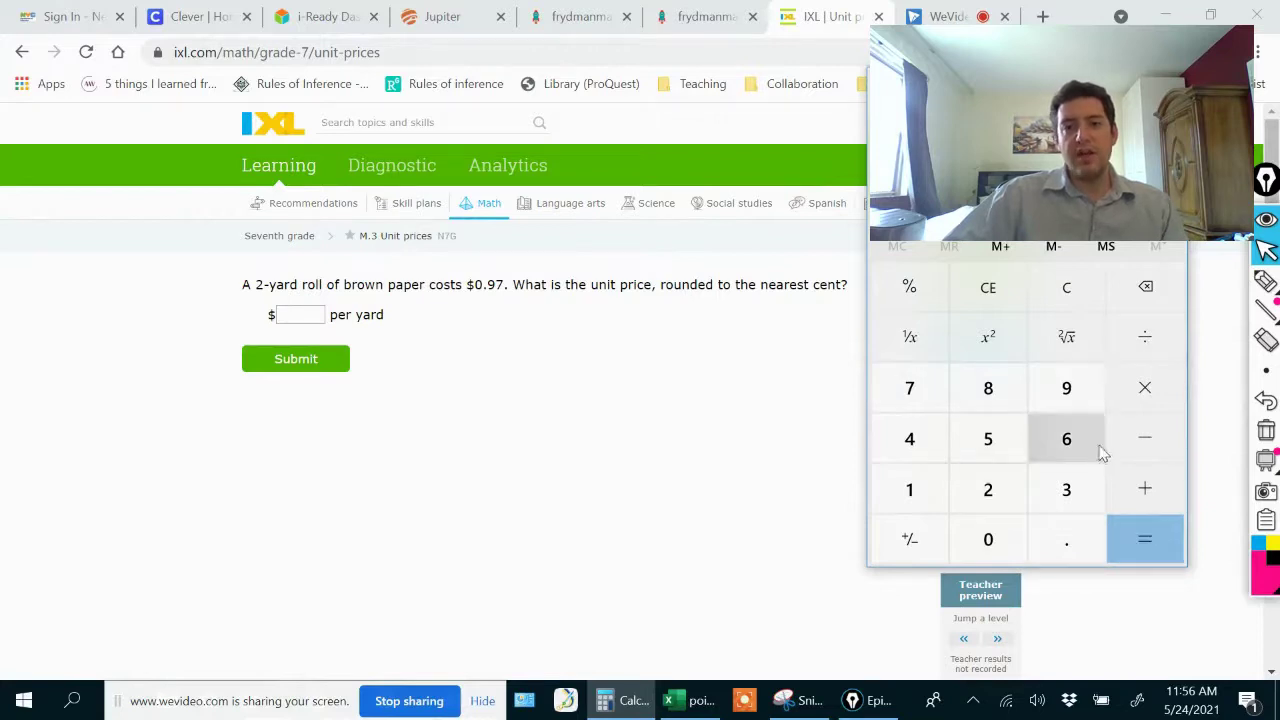
pyautogui.click(1266, 282)
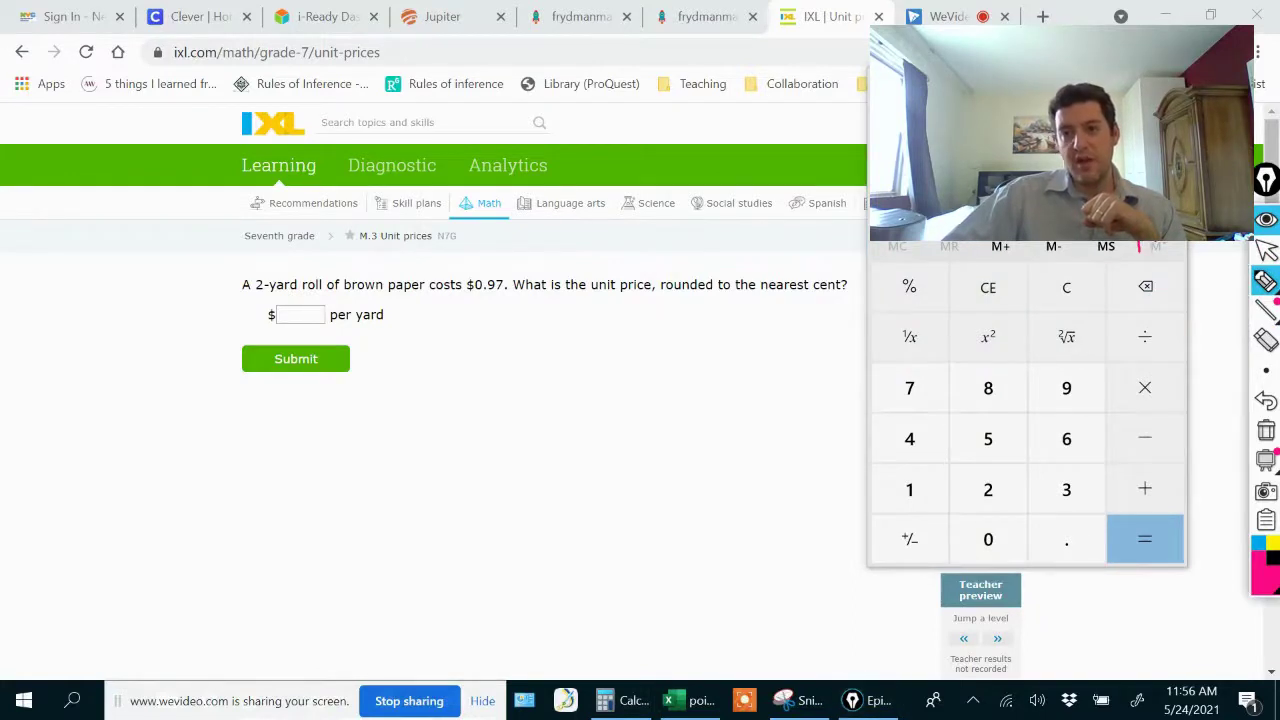
pyautogui.click(1266, 250)
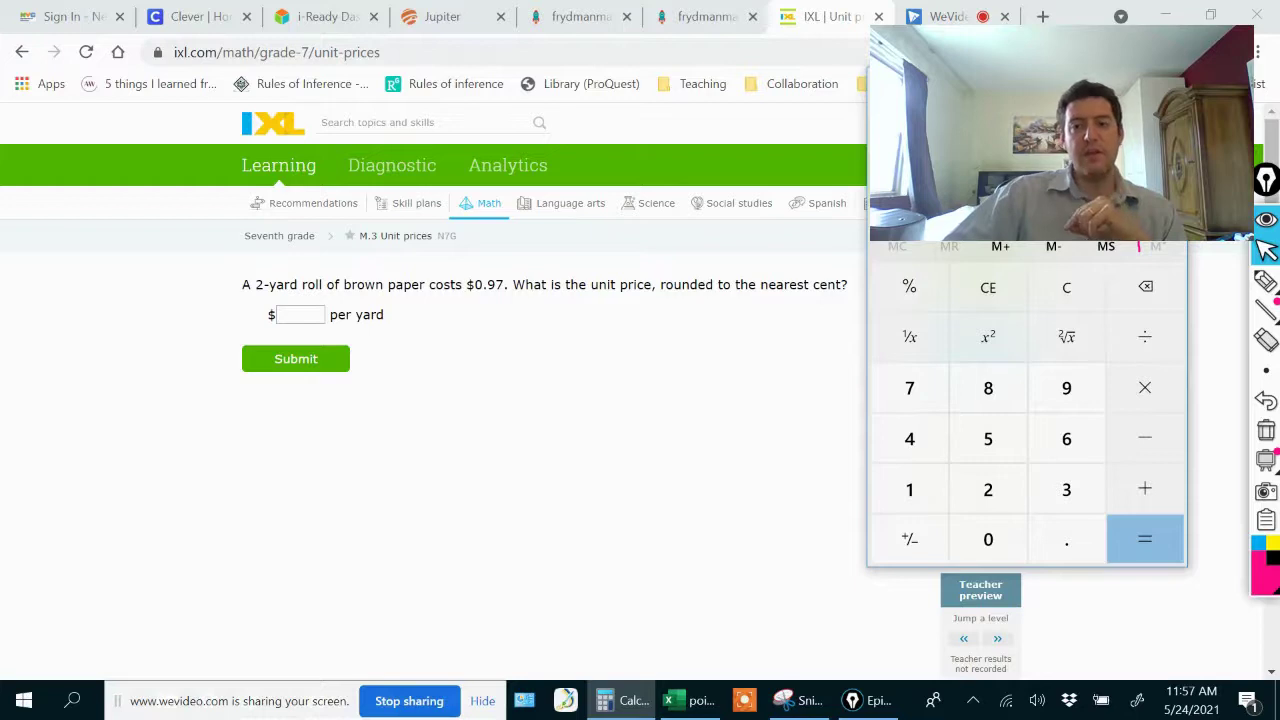
# - Submit $0.49 per yard as the brown paper's unit price in IXL and jump up one level in the teacher preview
pyautogui.click(313, 314)
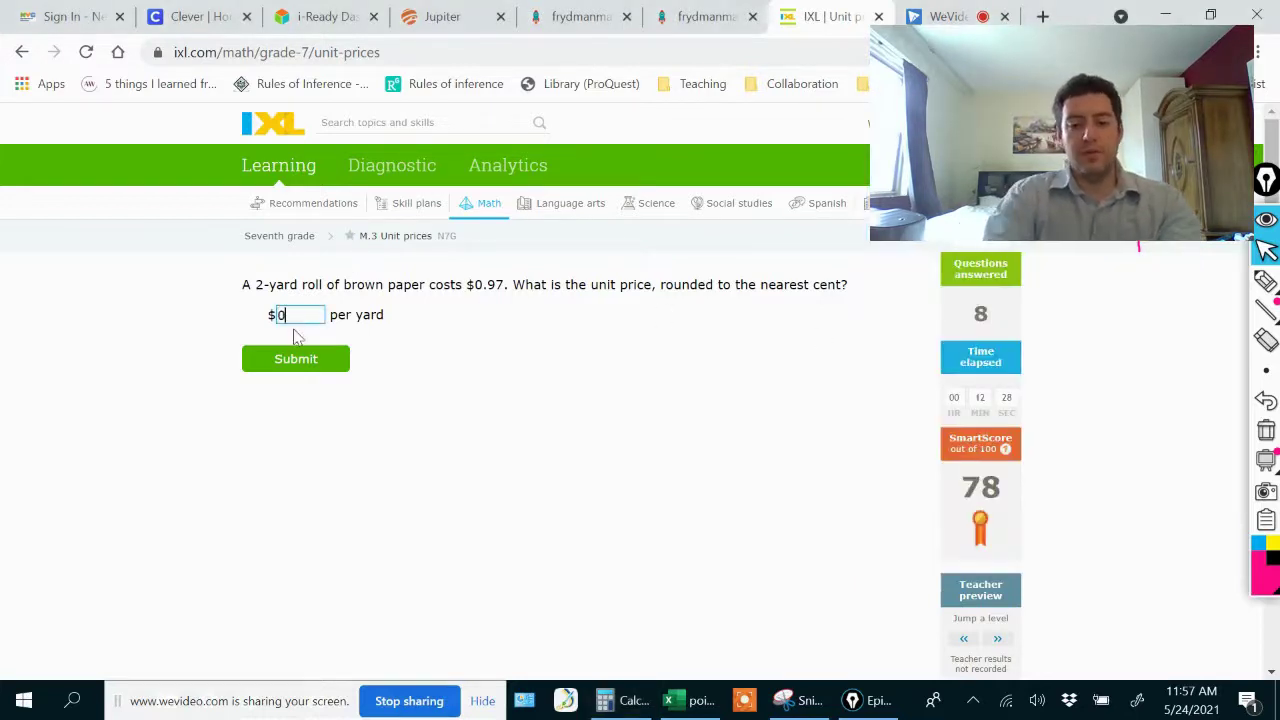
pyautogui.write('0.49')
pyautogui.press('Return')
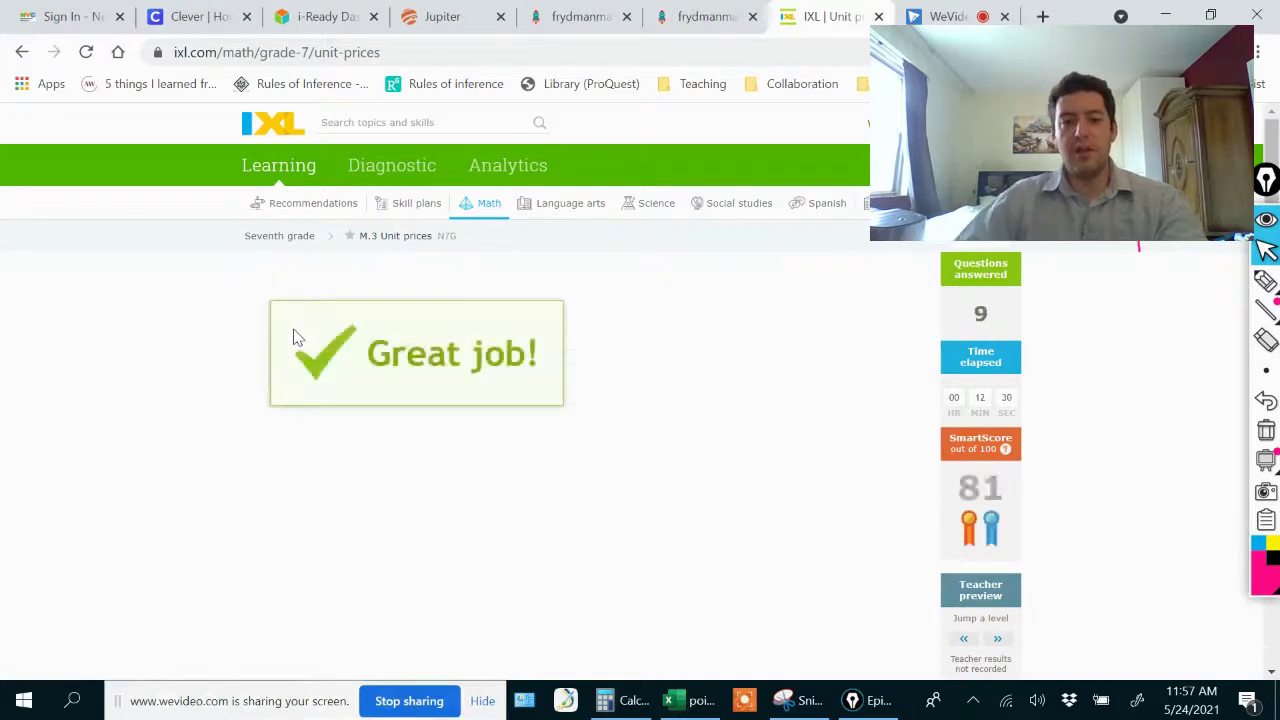
pyautogui.click(997, 639)
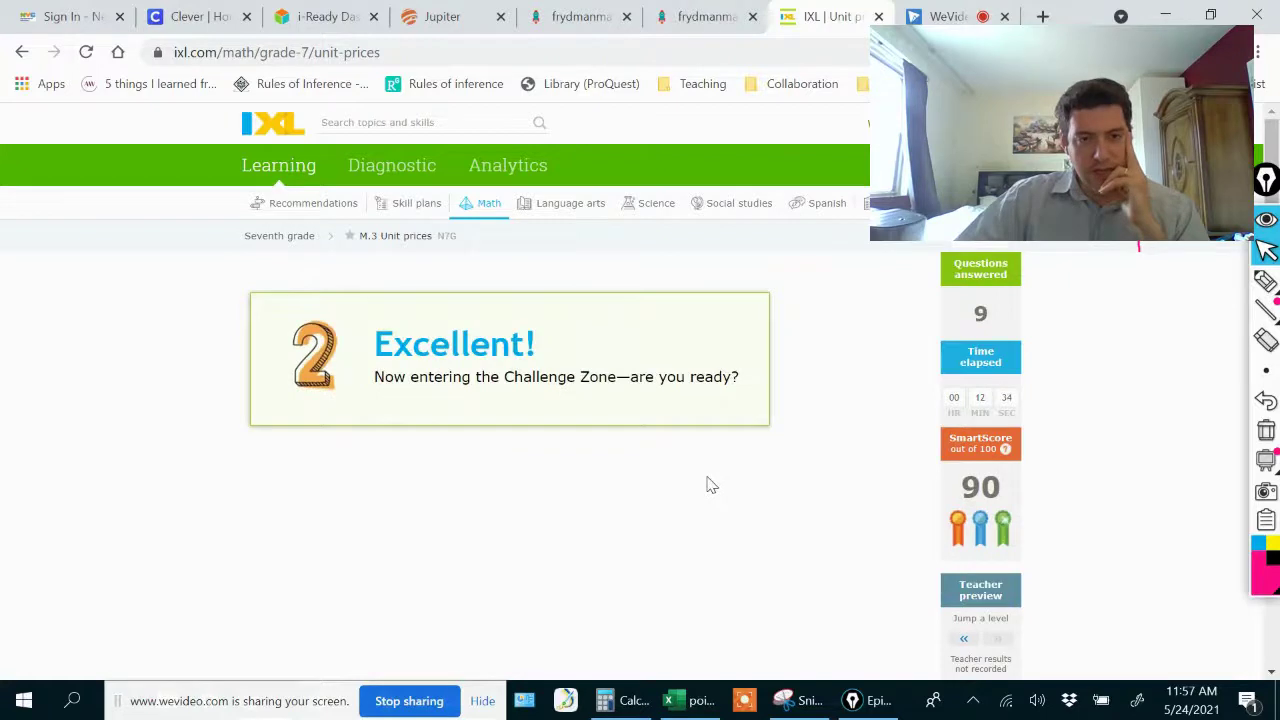